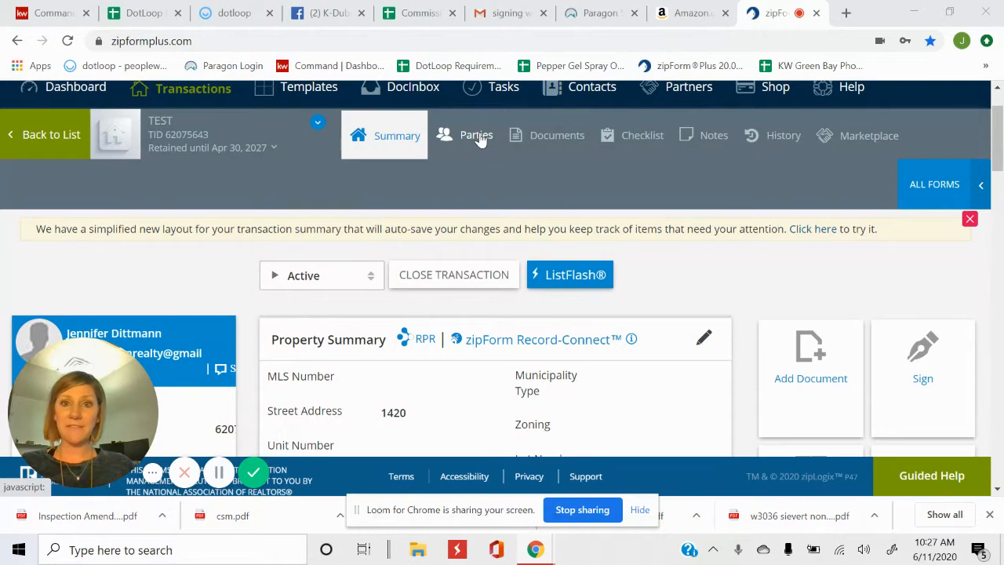
Open the TEST transaction's Parties list and filter it to Buy Side, leaving only Buyer One
{"action": "left_click", "coordinate": [477, 137]}
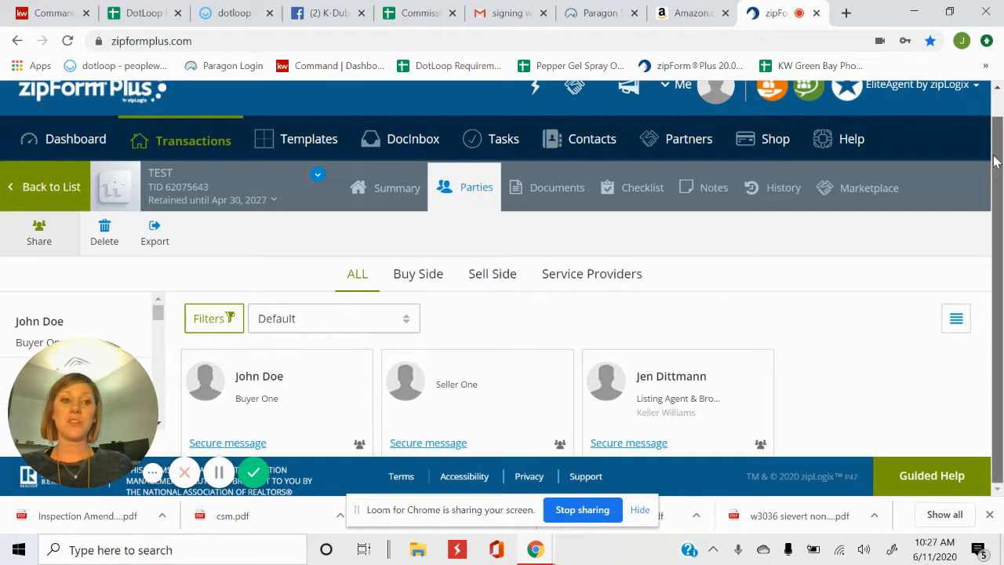
{"action": "left_click_drag", "start_coordinate": [124, 390], "coordinate": [952, 311]}
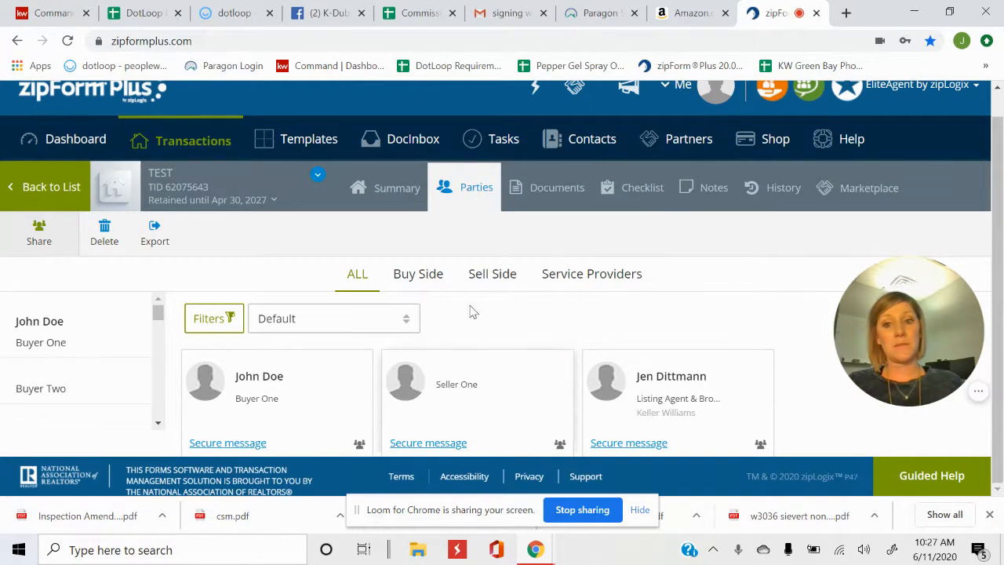
{"action": "left_click", "coordinate": [419, 279]}
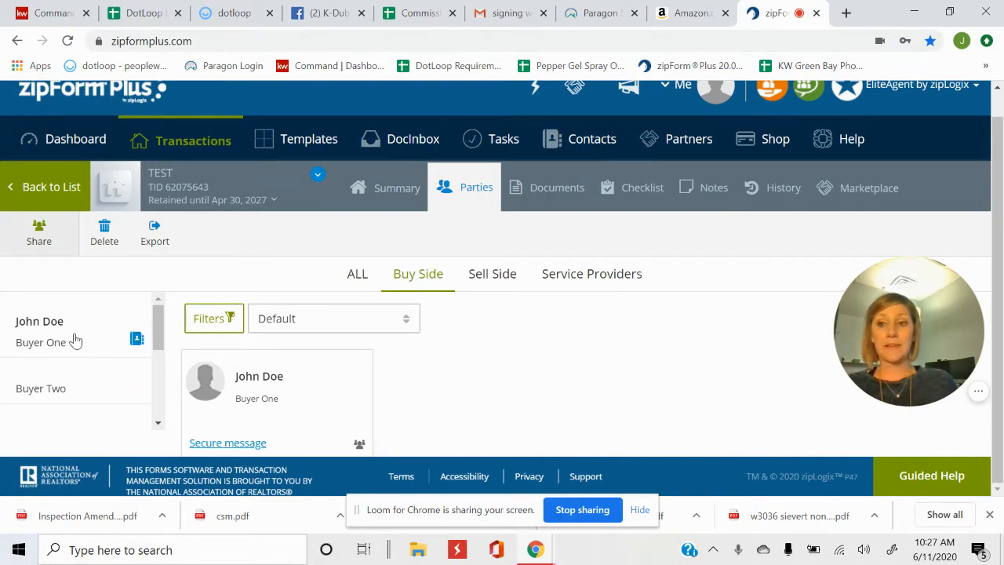
{"action": "scroll", "coordinate": [131, 385], "scroll_direction": "up", "scroll_amount": 1}
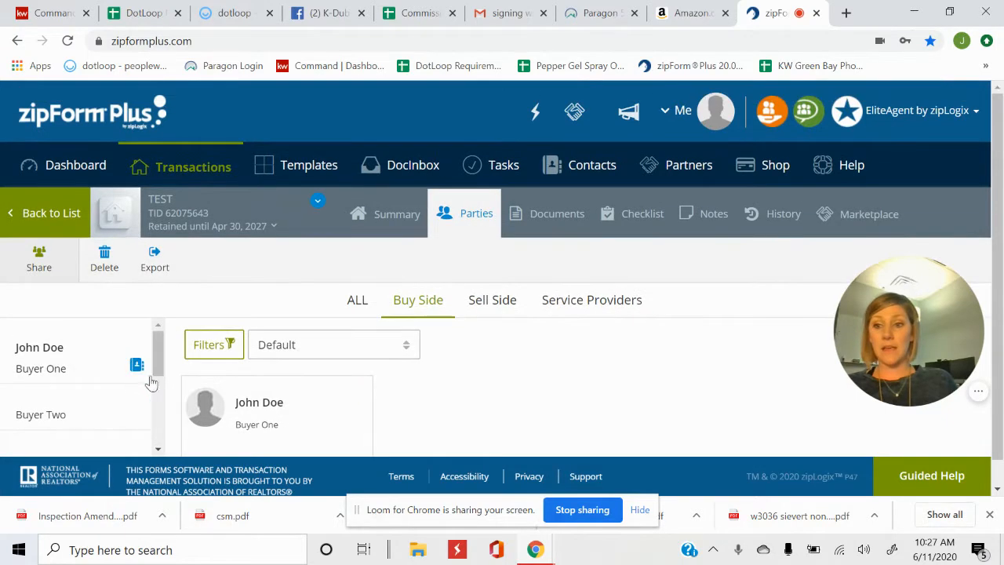
{"action": "scroll", "coordinate": [157, 344], "scroll_direction": "down", "scroll_amount": 1}
{"action": "left_click_drag", "start_coordinate": [157, 377], "coordinate": [164, 336]}
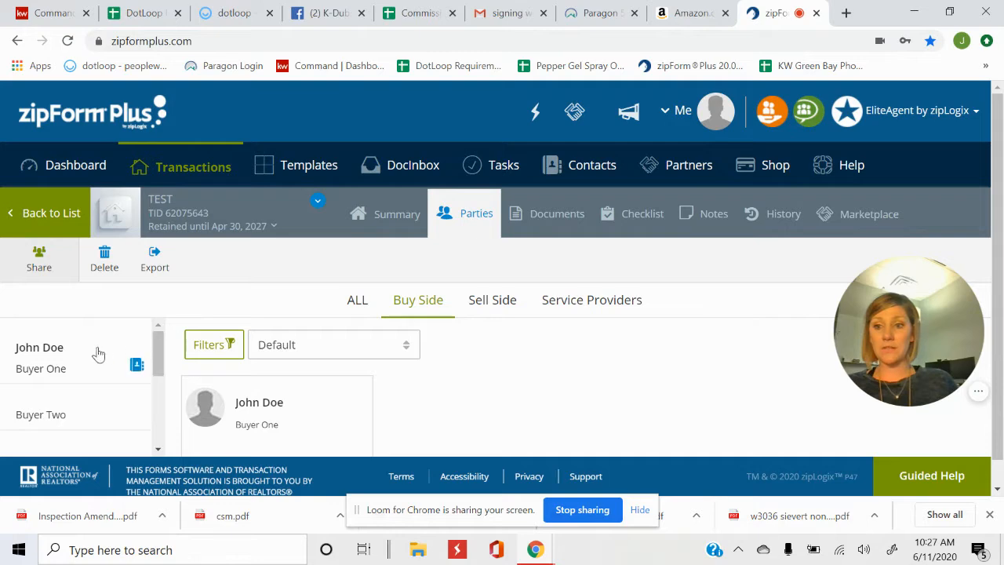
Close Buyer Two's party details unsaved and return to the ALL parties view
{"action": "left_click", "coordinate": [57, 417]}
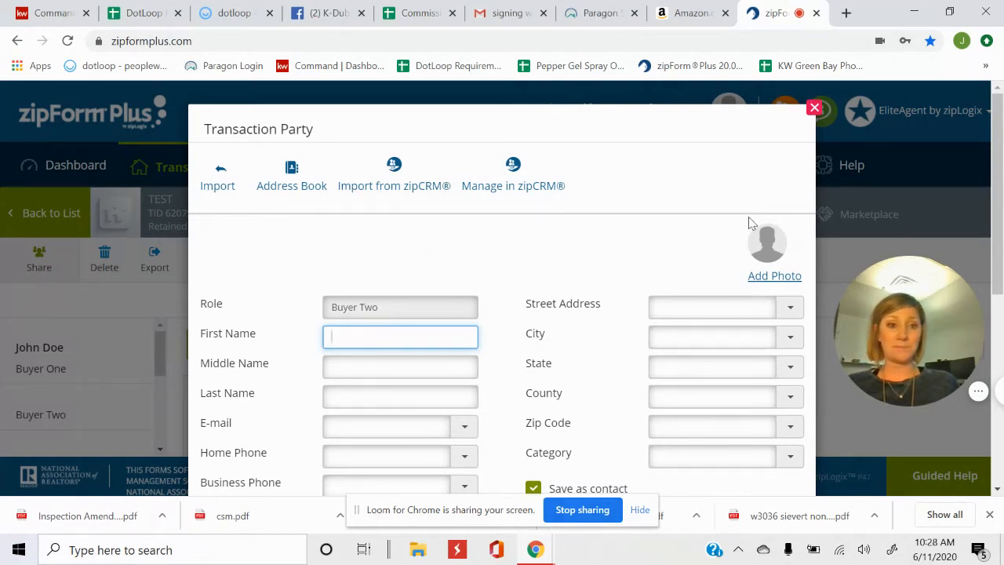
{"action": "scroll", "coordinate": [748, 223], "scroll_direction": "down", "scroll_amount": 4}
{"action": "scroll", "coordinate": [797, 133], "scroll_direction": "up", "scroll_amount": 4}
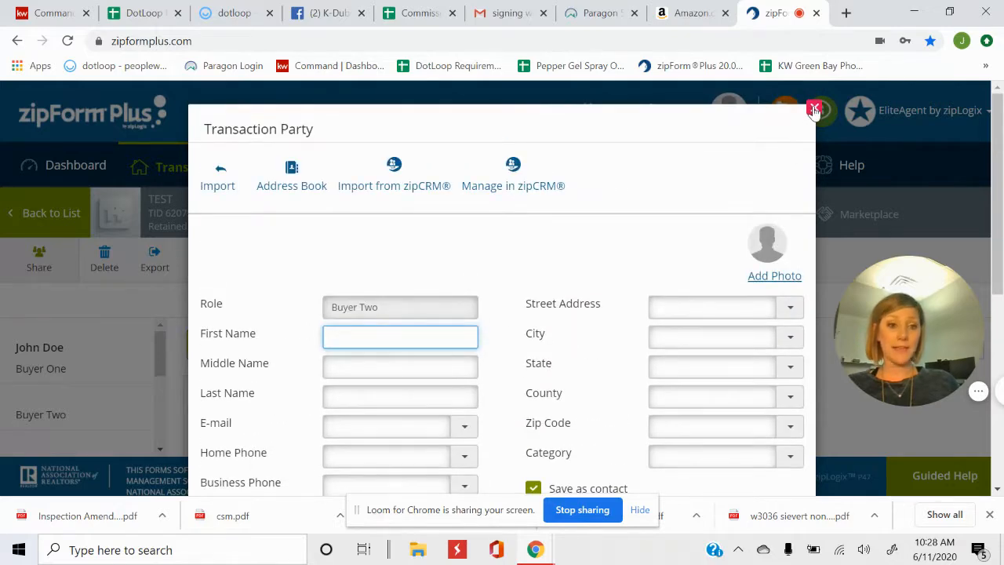
{"action": "scroll", "coordinate": [681, 260], "scroll_direction": "down", "scroll_amount": 4}
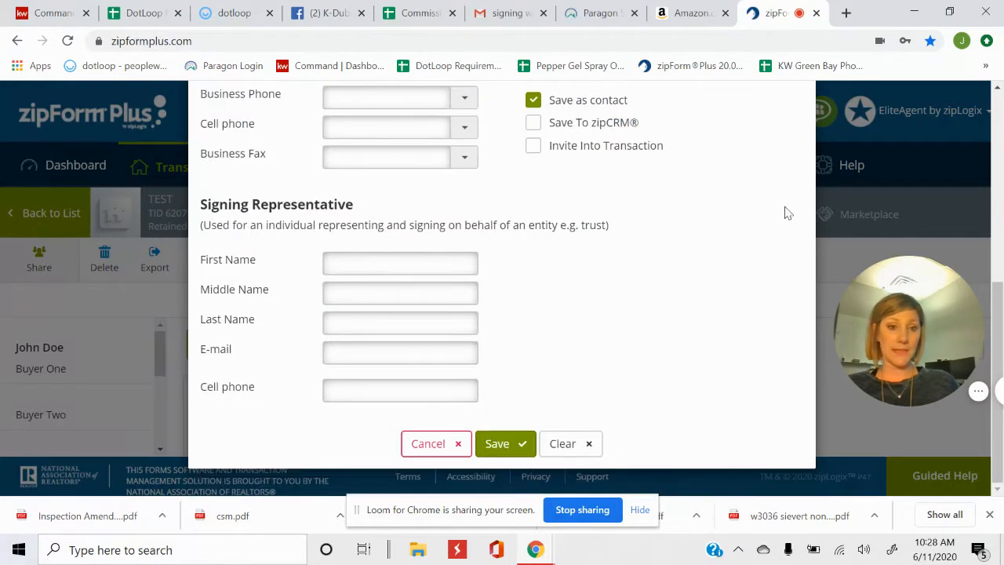
{"action": "scroll", "coordinate": [785, 181], "scroll_direction": "up", "scroll_amount": 5}
{"action": "left_click", "coordinate": [815, 106]}
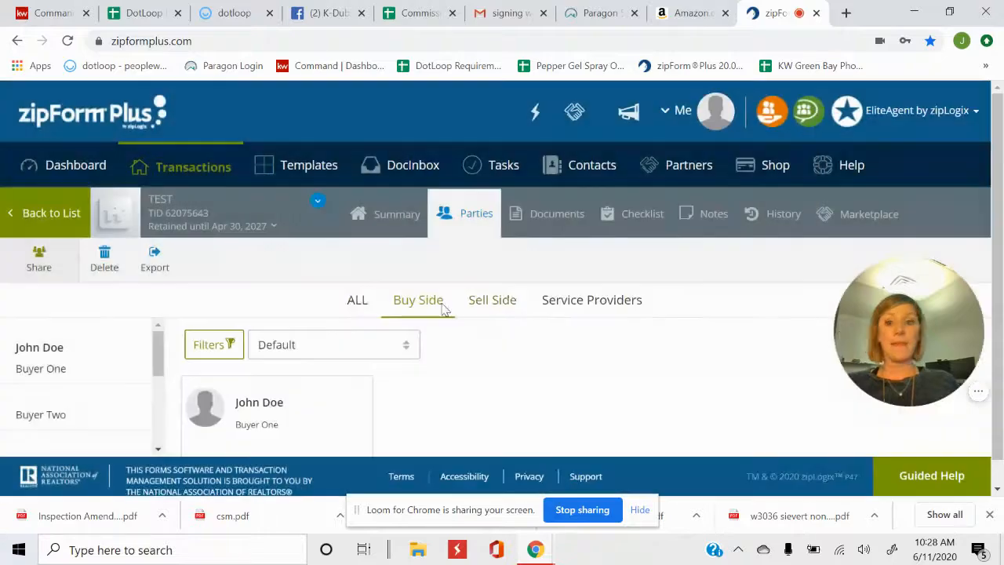
{"action": "left_click", "coordinate": [357, 302]}
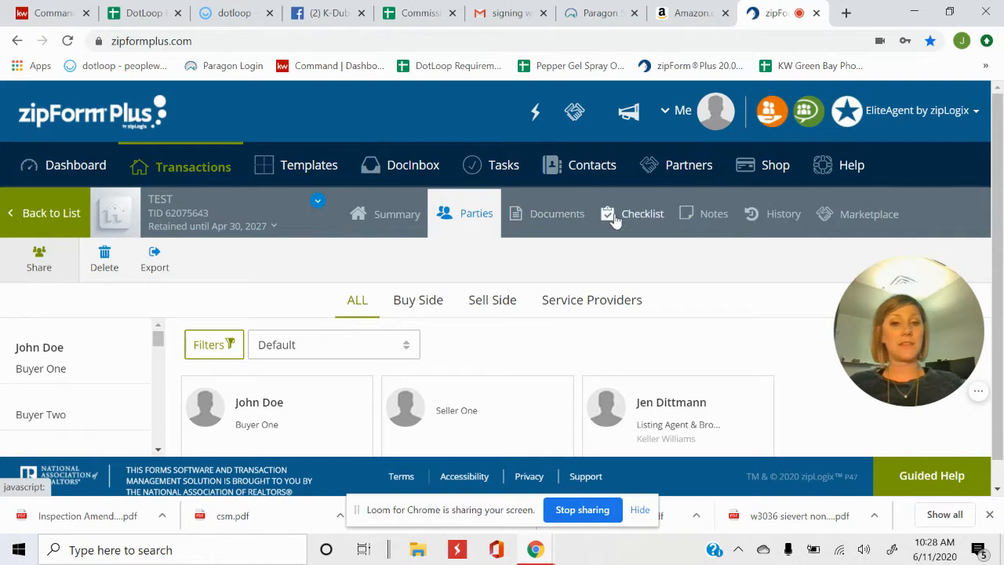
Open the WB-1 listing contract from the Documents list, then go back to the list
{"action": "left_click", "coordinate": [545, 222]}
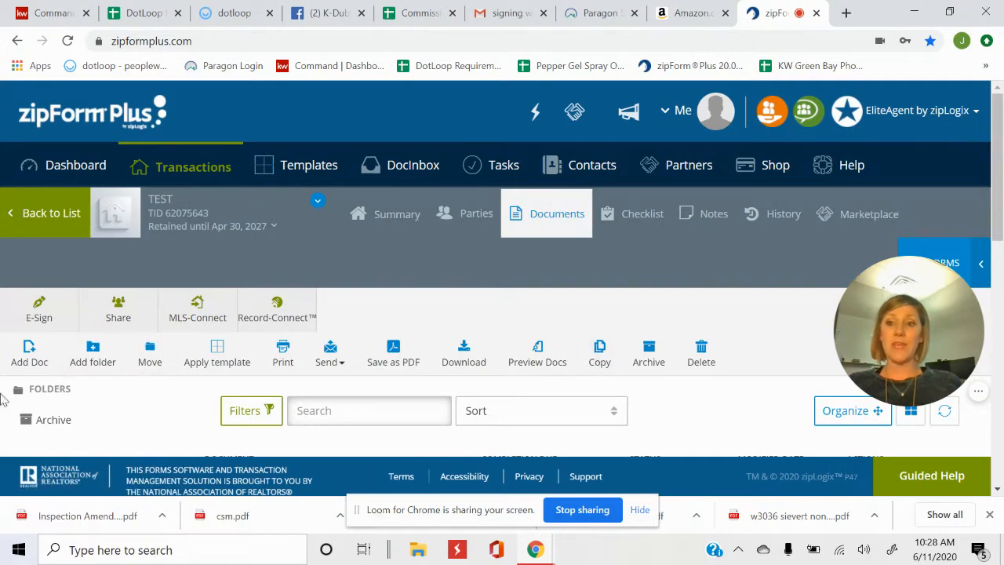
{"action": "scroll", "coordinate": [336, 349], "scroll_direction": "down", "scroll_amount": 3}
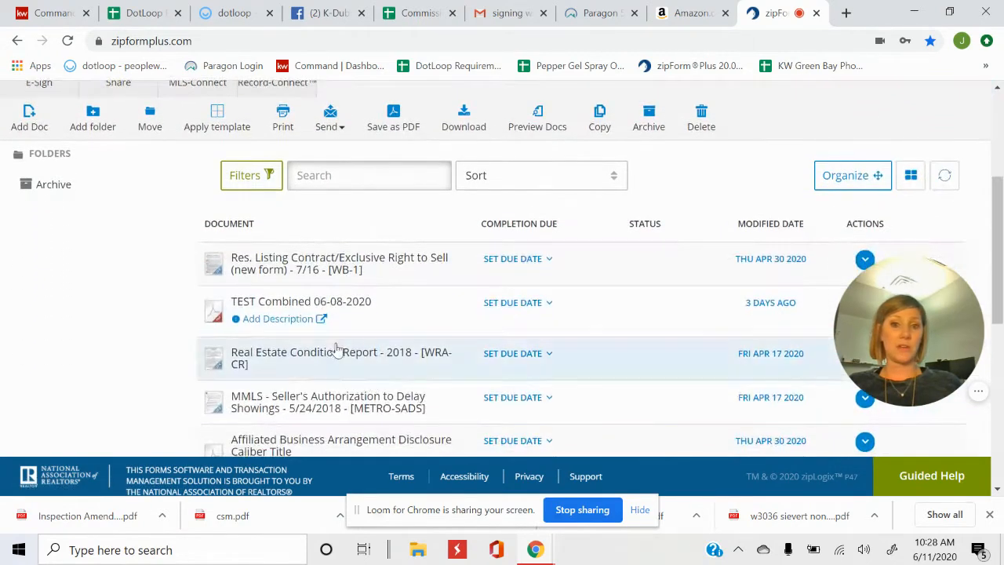
{"action": "scroll", "coordinate": [279, 306], "scroll_direction": "up", "scroll_amount": 1}
{"action": "left_click", "coordinate": [287, 339]}
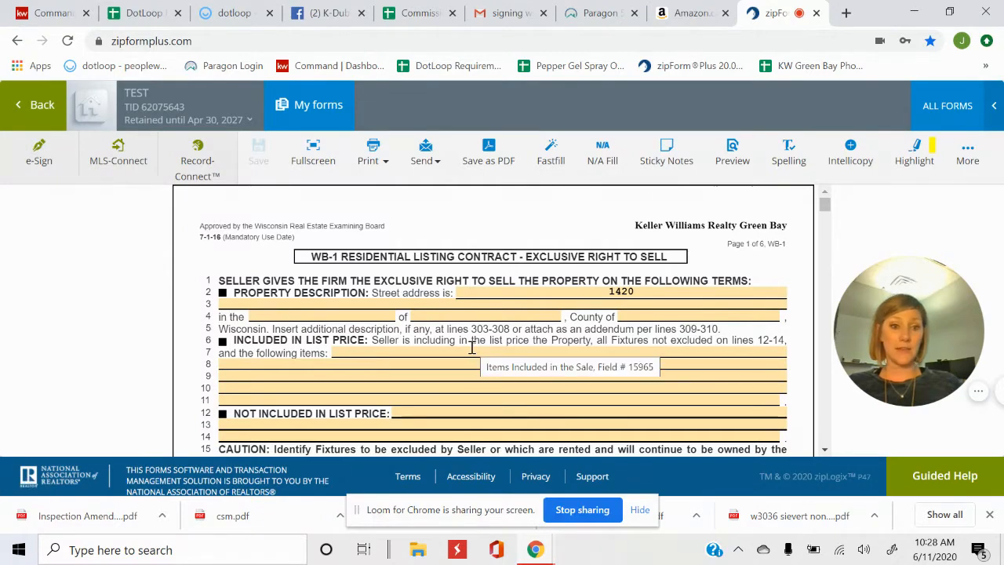
{"action": "left_click", "coordinate": [35, 102]}
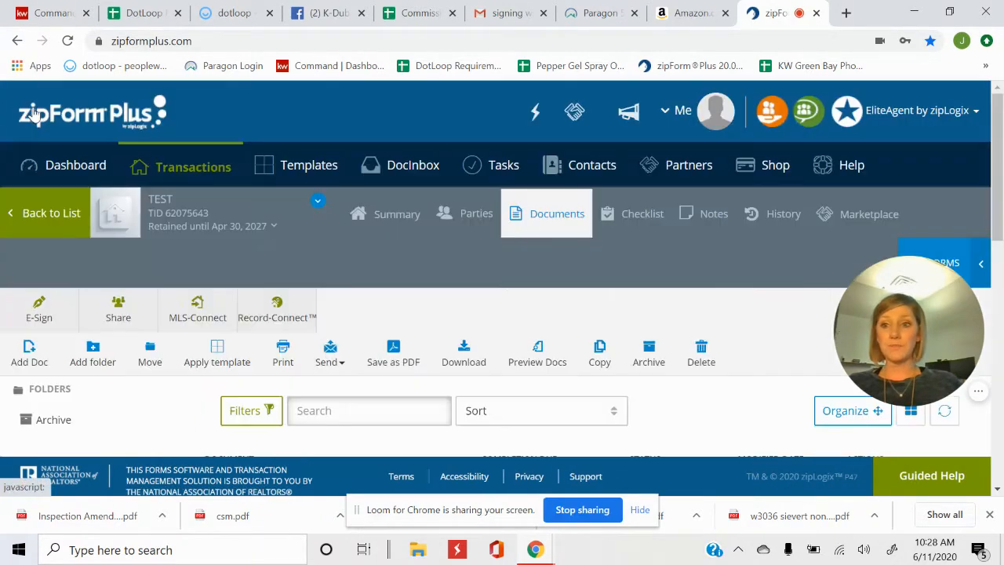
Open the transaction's E-Sign packets page
{"action": "scroll", "coordinate": [437, 392], "scroll_direction": "down", "scroll_amount": 2}
{"action": "scroll", "coordinate": [437, 392], "scroll_direction": "down", "scroll_amount": 1}
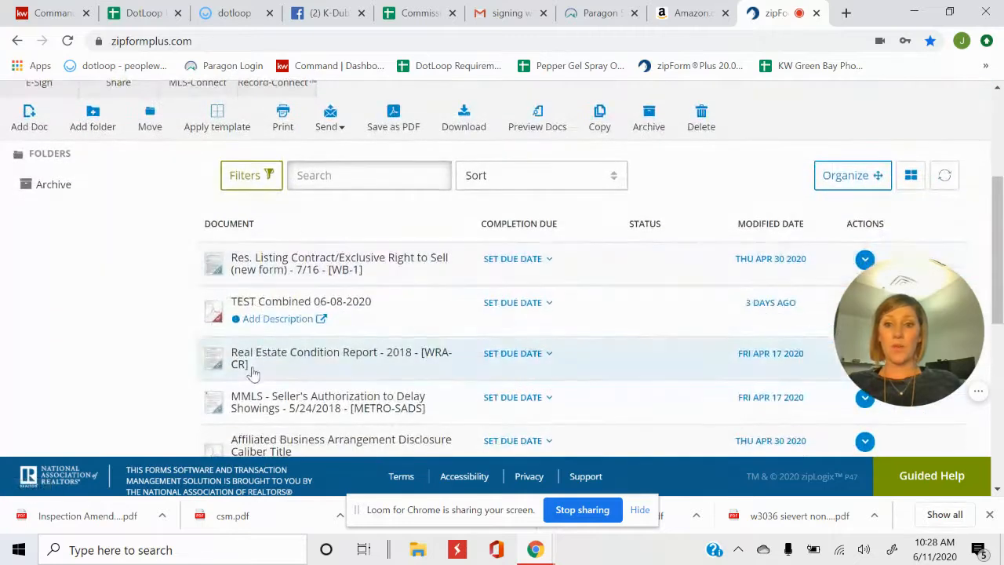
{"action": "scroll", "coordinate": [57, 217], "scroll_direction": "up", "scroll_amount": 2}
{"action": "left_click", "coordinate": [36, 239]}
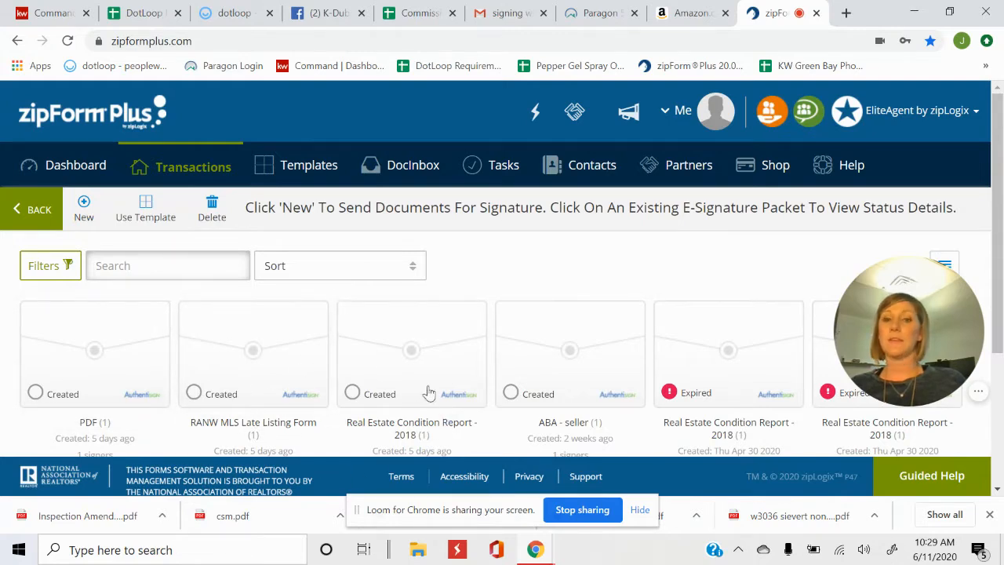
Create a new packet with WB-1, TEST Combined 06-08-2020 and the Real Estate Condition Report
{"action": "left_click", "coordinate": [84, 206]}
{"action": "scroll", "coordinate": [399, 340], "scroll_direction": "down", "scroll_amount": 6}
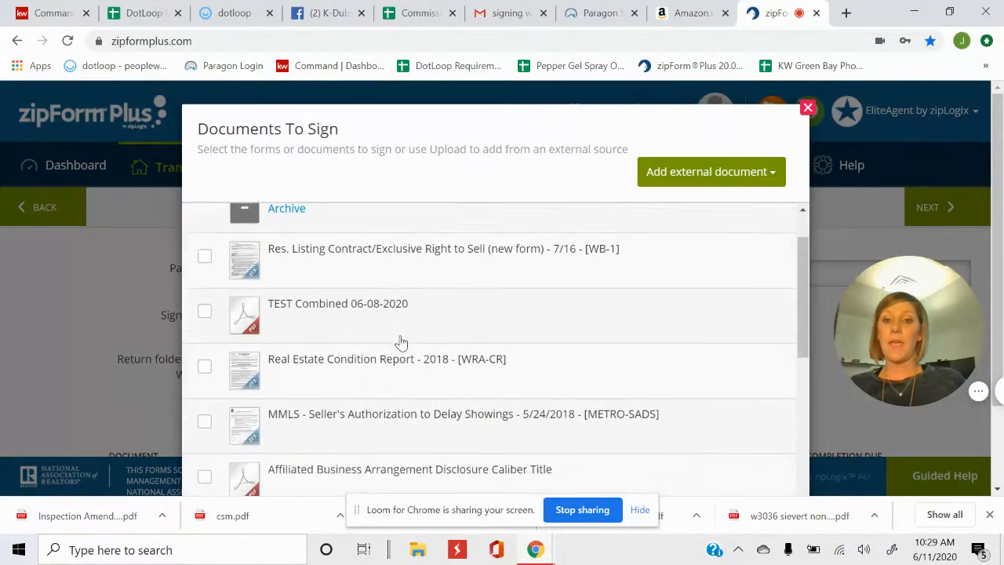
{"action": "scroll", "coordinate": [399, 340], "scroll_direction": "up", "scroll_amount": 6}
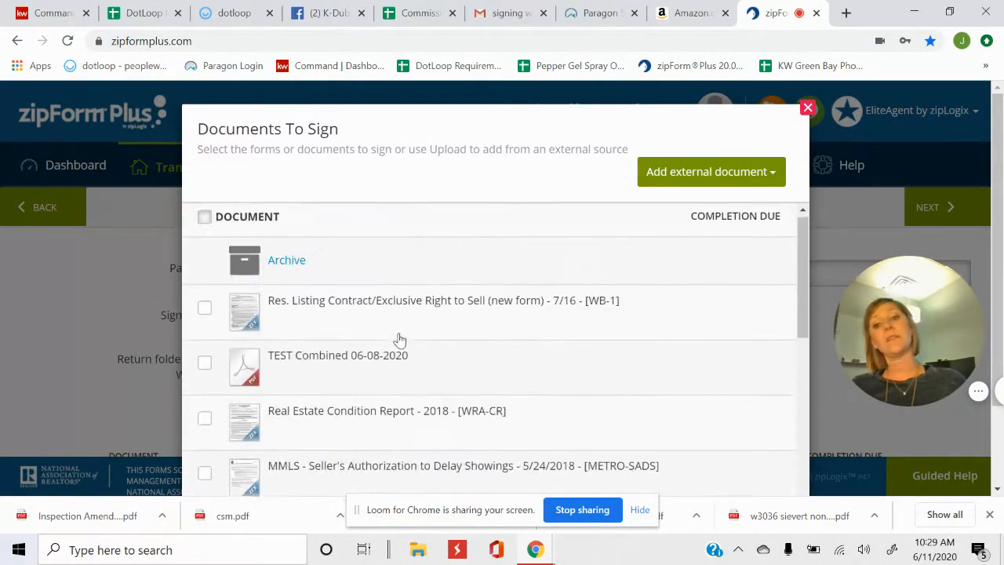
{"action": "left_click", "coordinate": [203, 313]}
{"action": "left_click", "coordinate": [203, 366]}
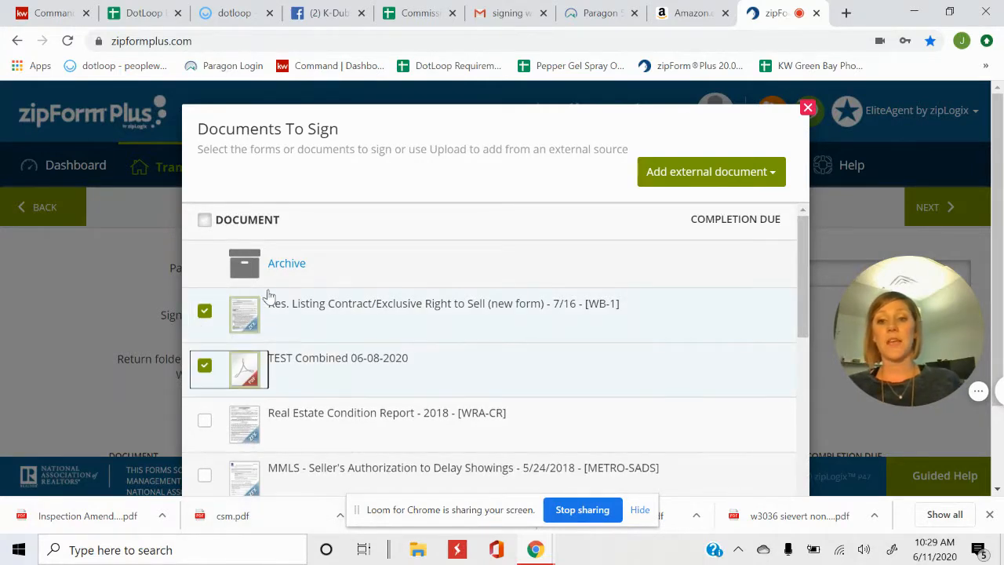
{"action": "left_click", "coordinate": [204, 419]}
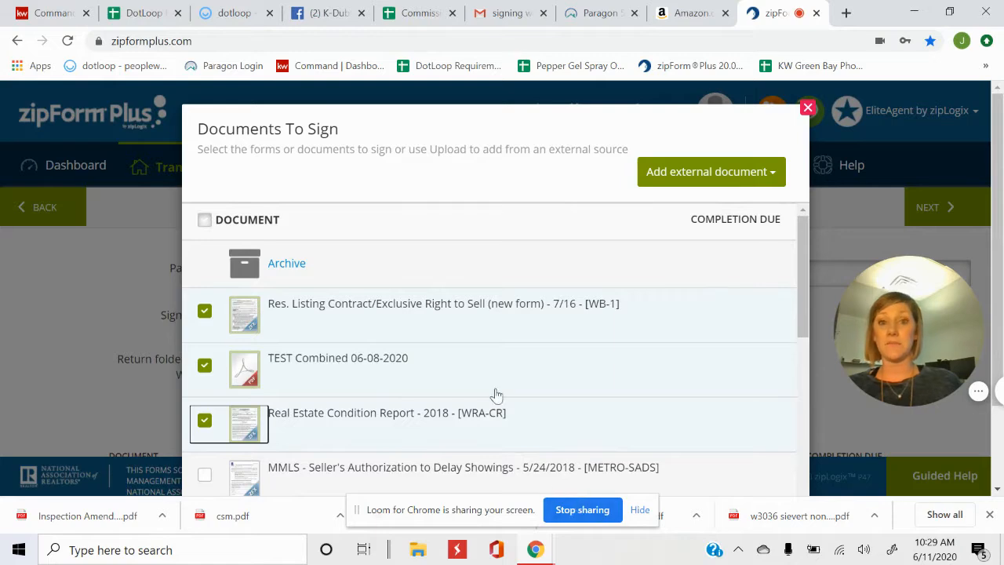
{"action": "scroll", "coordinate": [681, 374], "scroll_direction": "down", "scroll_amount": 2}
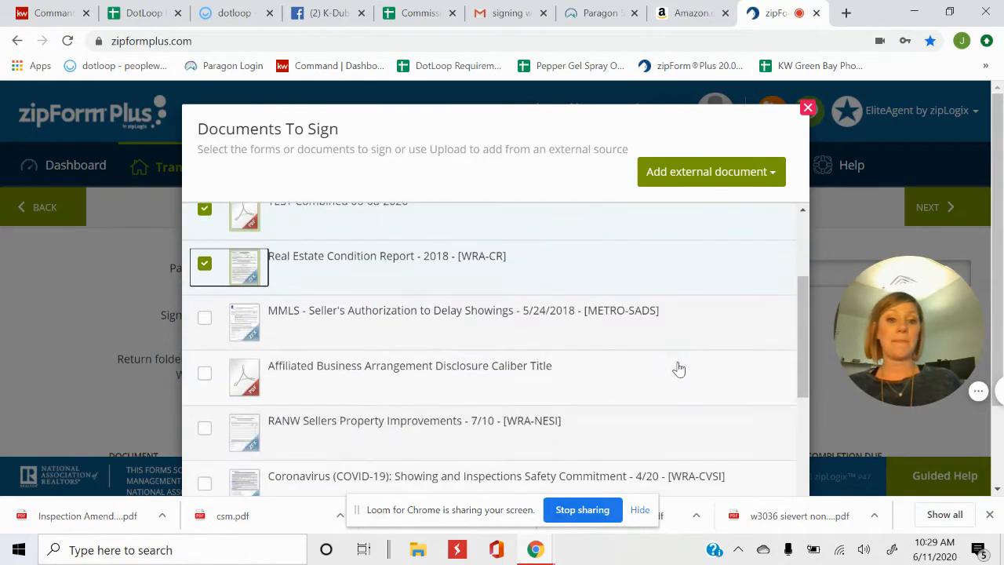
{"action": "left_click", "coordinate": [809, 110]}
{"action": "scroll", "coordinate": [171, 299], "scroll_direction": "down", "scroll_amount": 3}
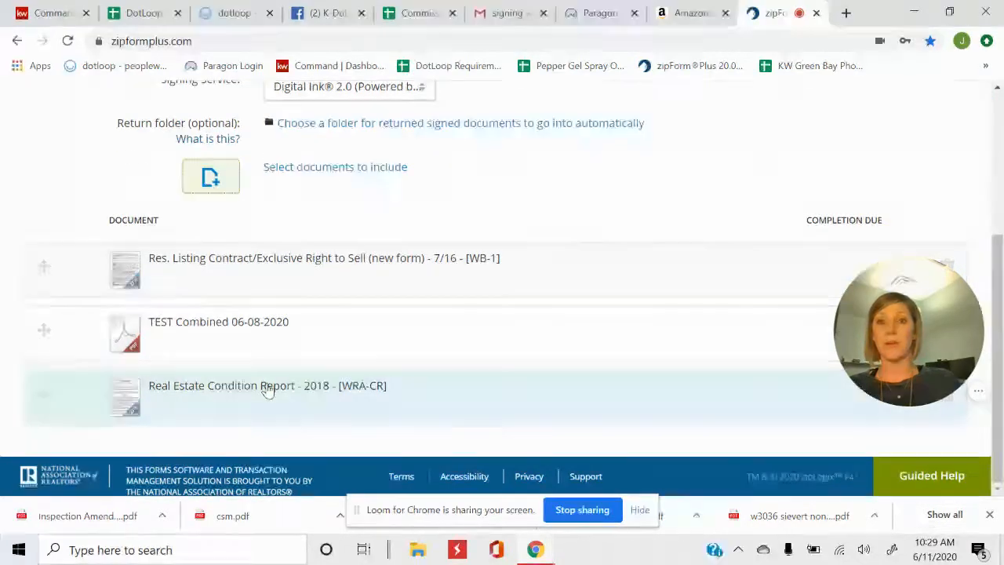
Replace the default packet name with 'Practice'
{"action": "scroll", "coordinate": [267, 390], "scroll_direction": "up", "scroll_amount": 3}
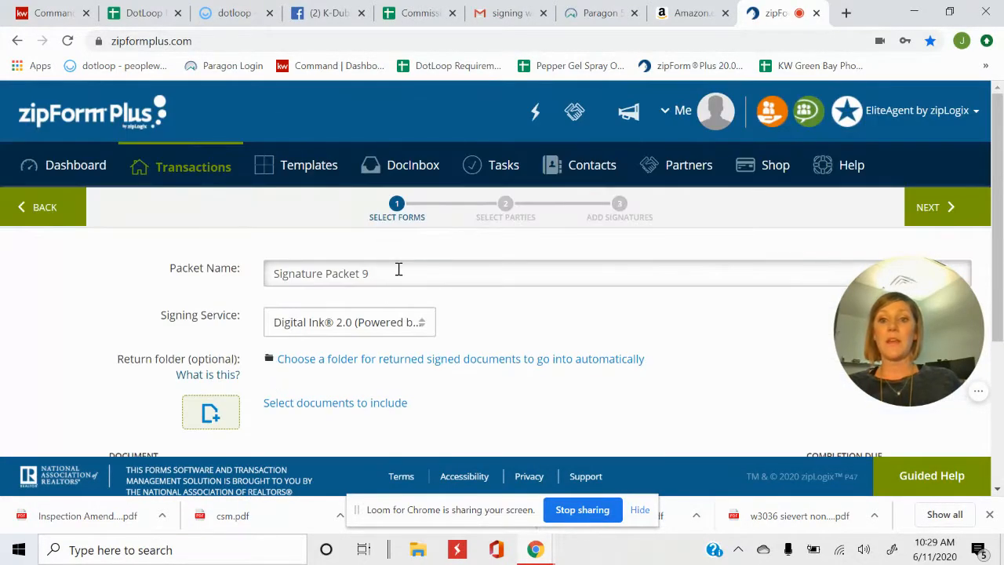
{"action": "double_click", "coordinate": [399, 270]}
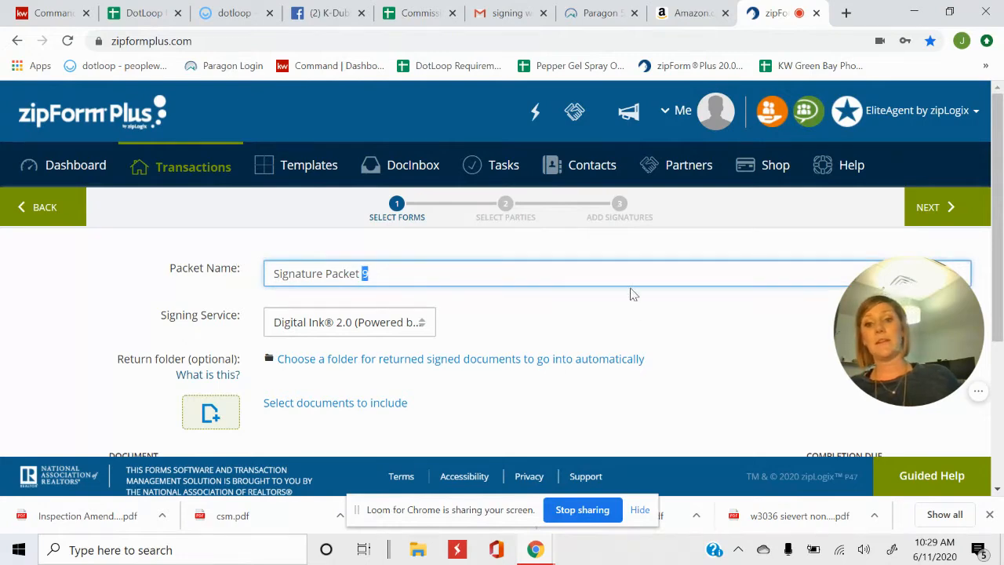
{"action": "triple_click", "coordinate": [516, 274]}
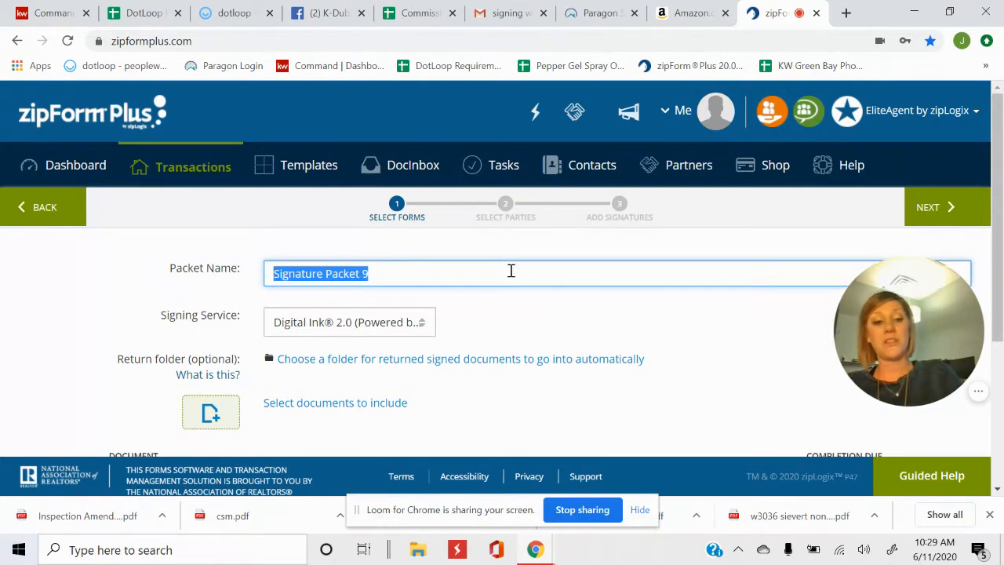
{"action": "key", "text": "BackSpace"}
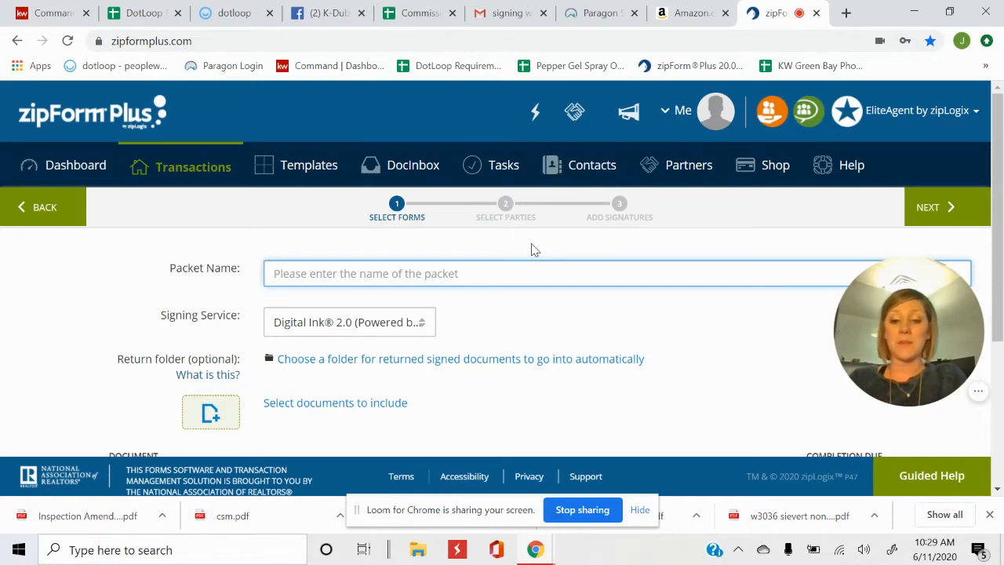
{"action": "type", "text": "Practice"}
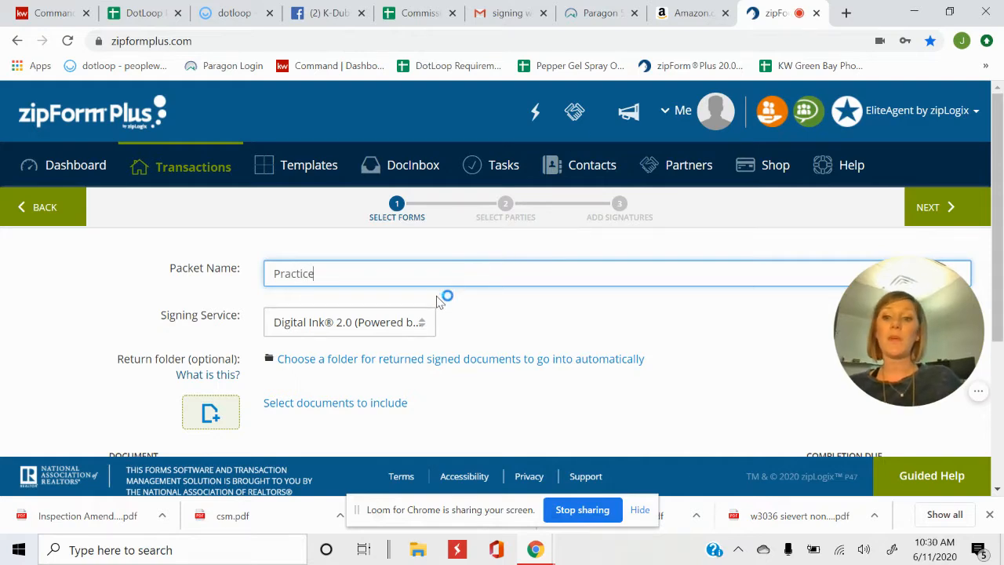
Try DocuSign® as the signing service, then switch back to Digital Ink® 2.0 (Powered by Authentisign)
{"action": "left_click", "coordinate": [424, 320]}
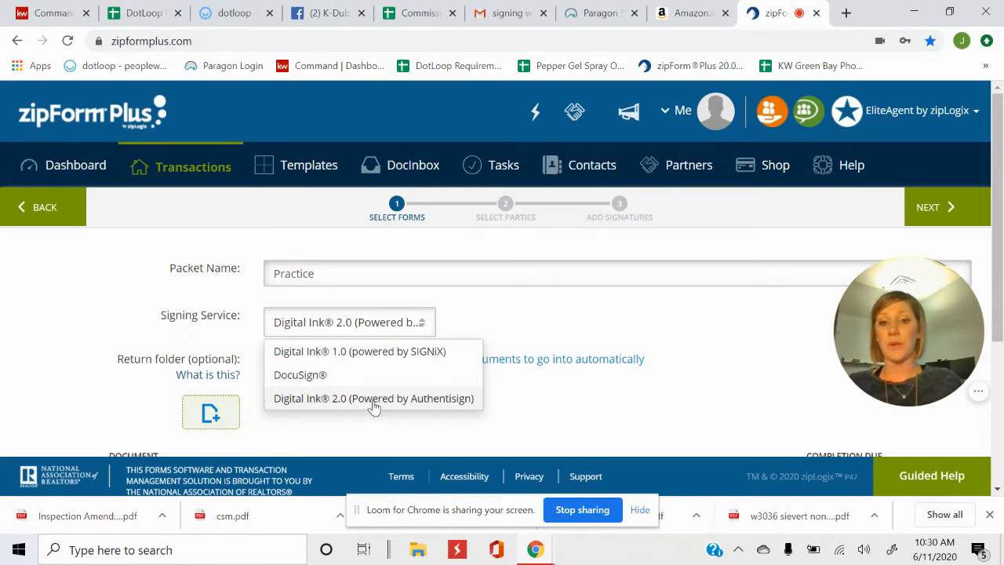
{"action": "left_click", "coordinate": [533, 318]}
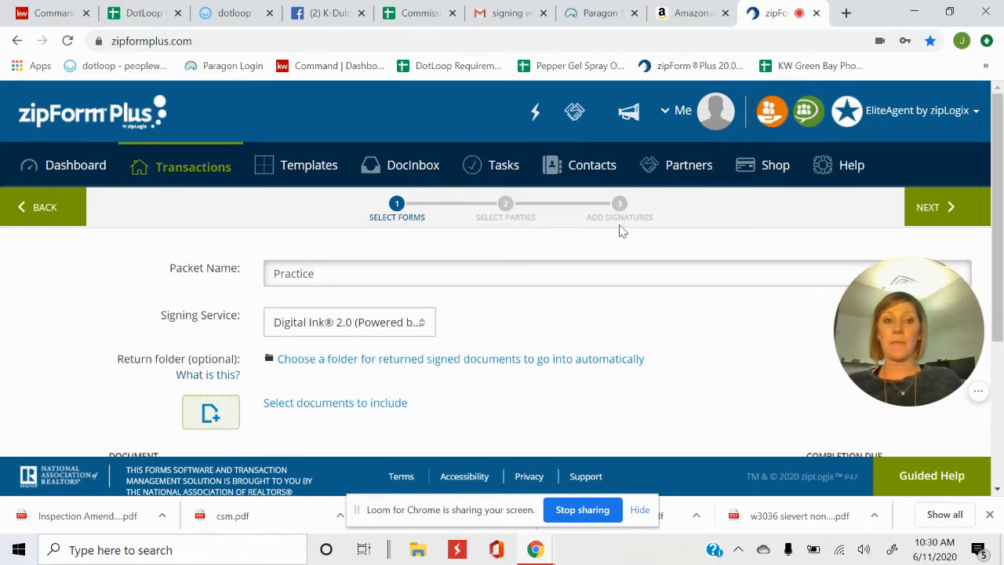
{"action": "left_click", "coordinate": [716, 110]}
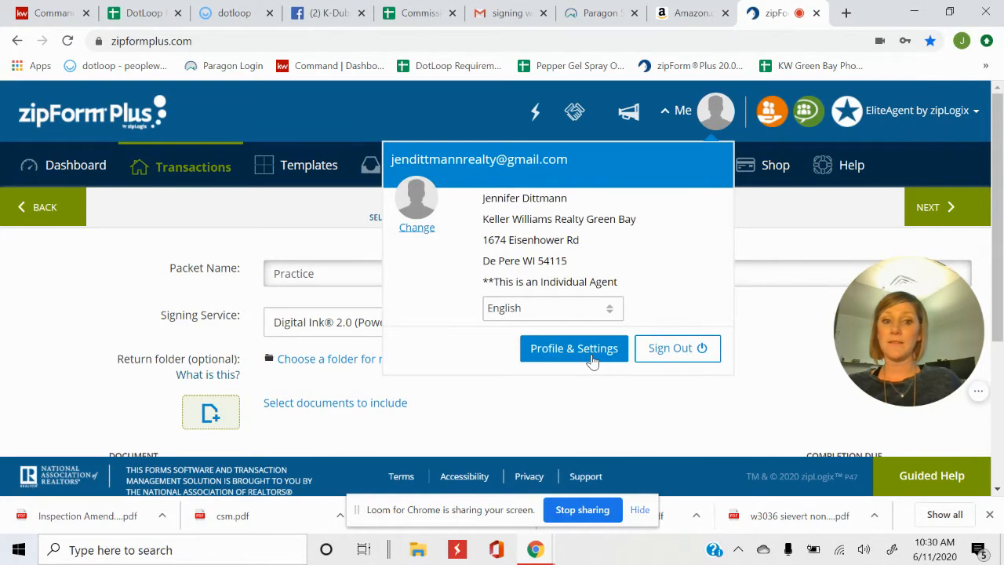
{"action": "left_click", "coordinate": [513, 414]}
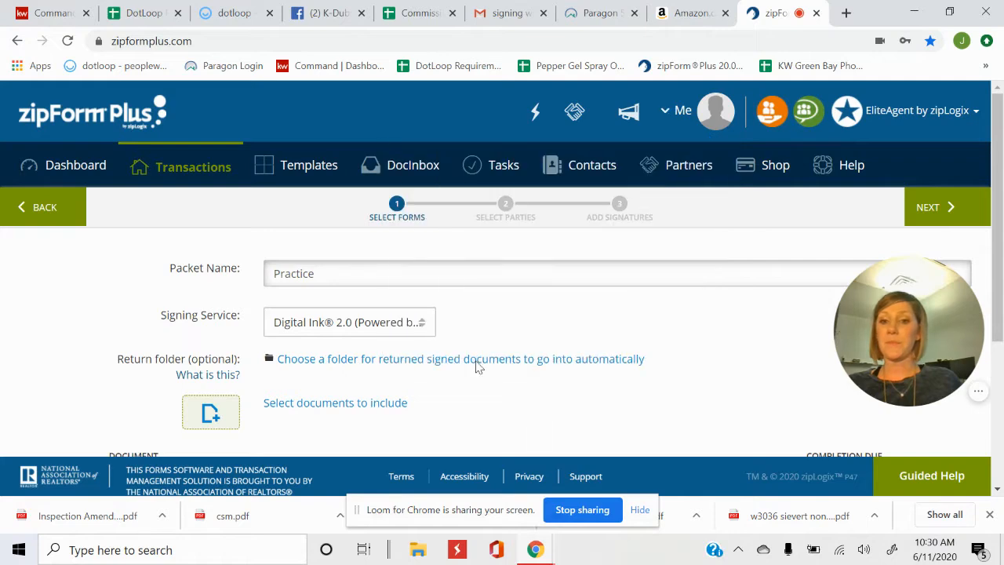
{"action": "left_click", "coordinate": [371, 322]}
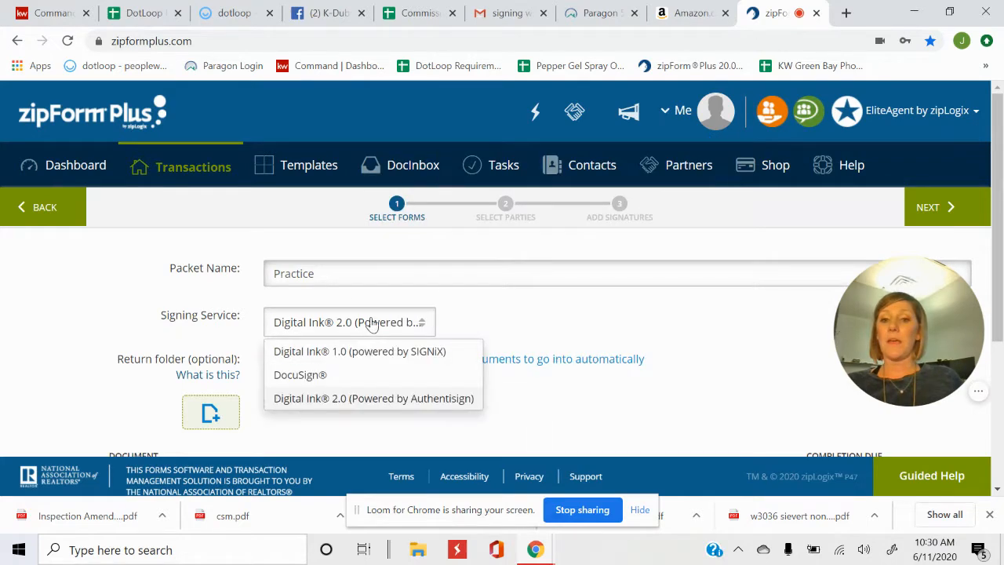
{"action": "left_click", "coordinate": [362, 381]}
{"action": "left_click", "coordinate": [411, 337]}
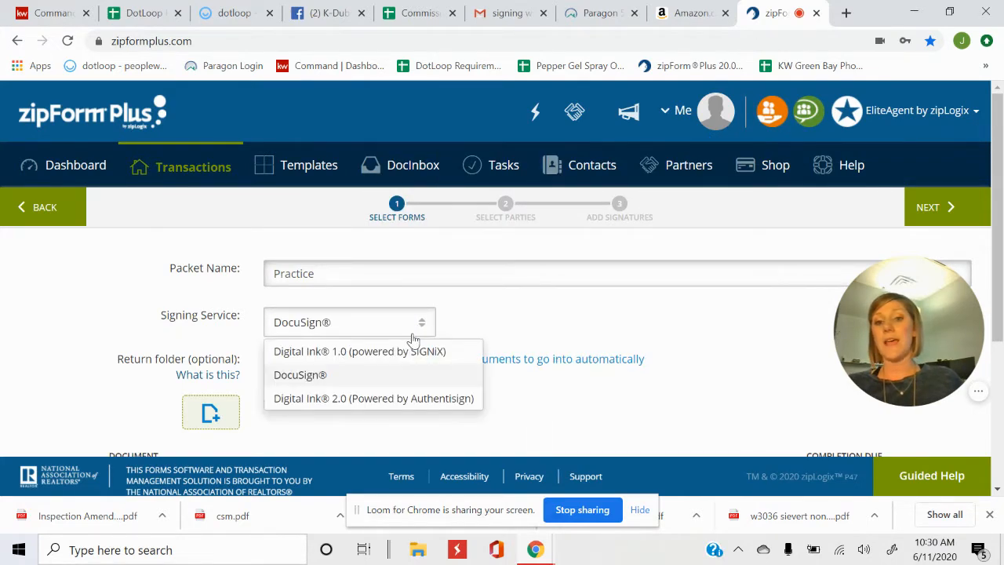
{"action": "left_click", "coordinate": [403, 398]}
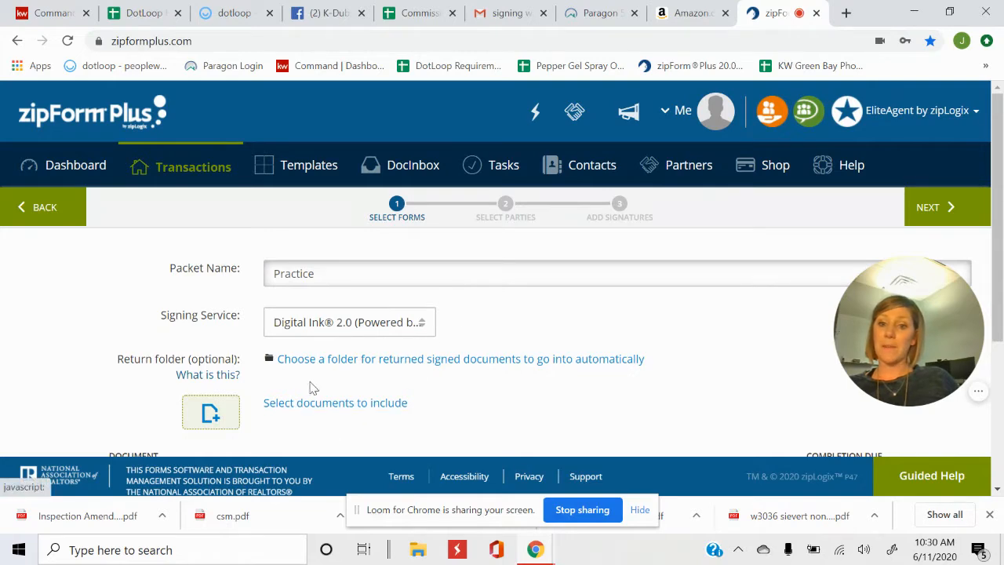
Check the packet's three documents and continue to Select Parties
{"action": "scroll", "coordinate": [314, 385], "scroll_direction": "down", "scroll_amount": 2}
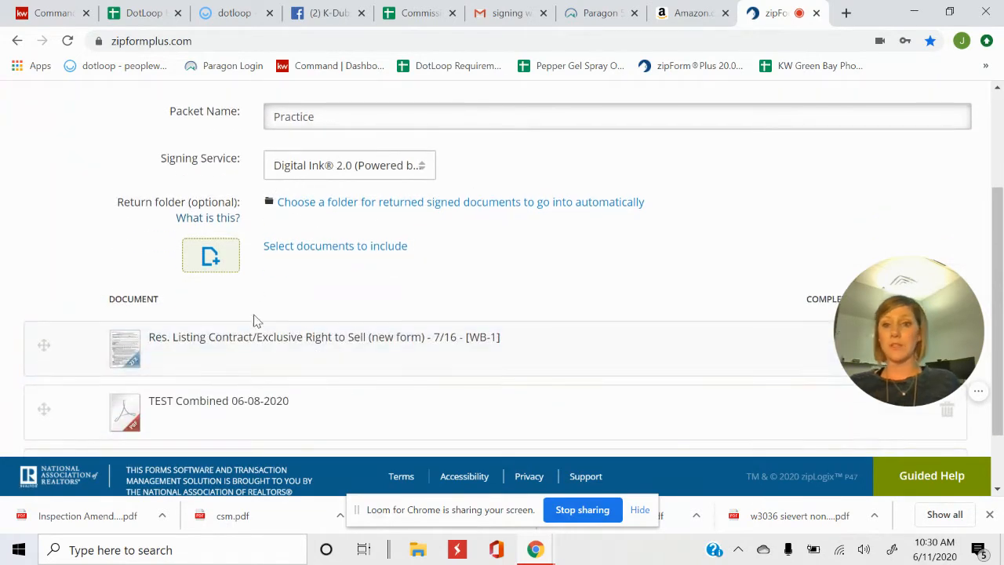
{"action": "scroll", "coordinate": [291, 301], "scroll_direction": "down", "scroll_amount": 1}
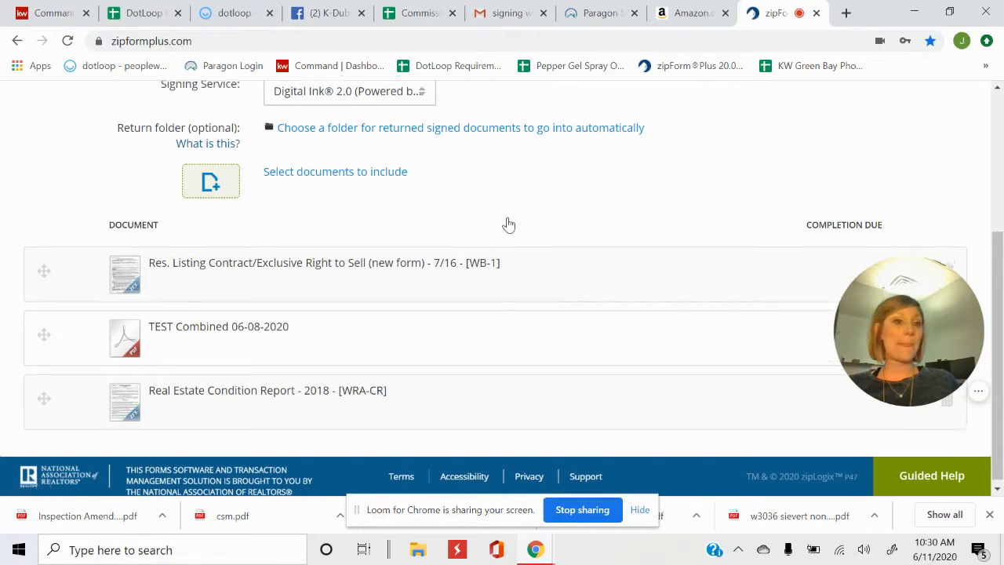
{"action": "scroll", "coordinate": [507, 224], "scroll_direction": "up", "scroll_amount": 3}
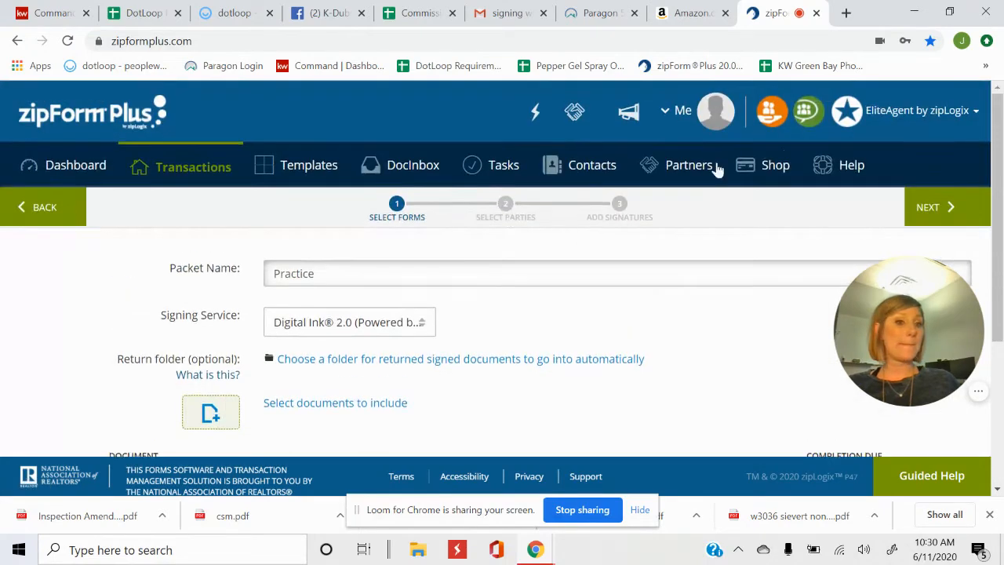
{"action": "left_click", "coordinate": [959, 218]}
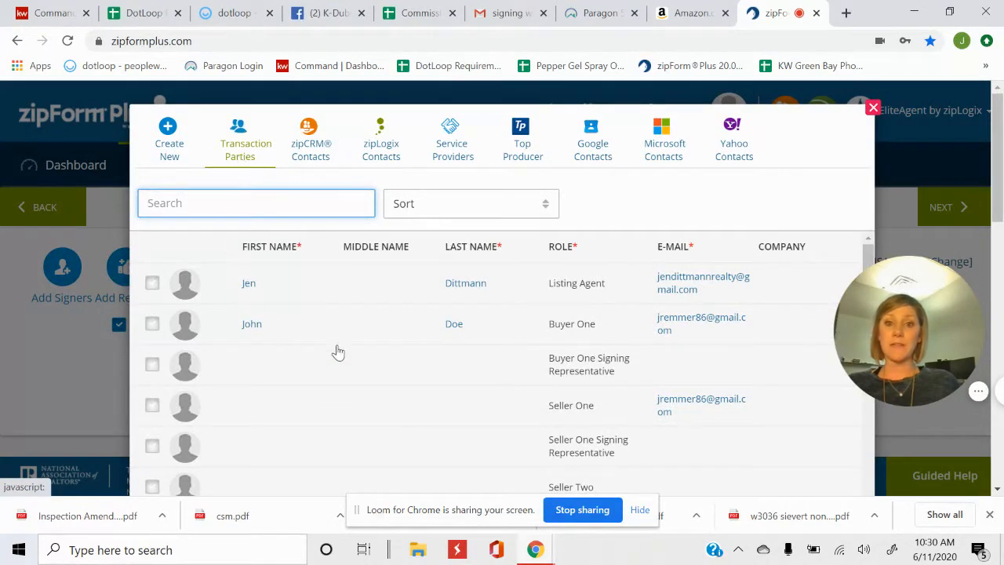
Add Buyer One and the Listing Agent as signers, closing the new-contact form unused
{"action": "left_click", "coordinate": [151, 325]}
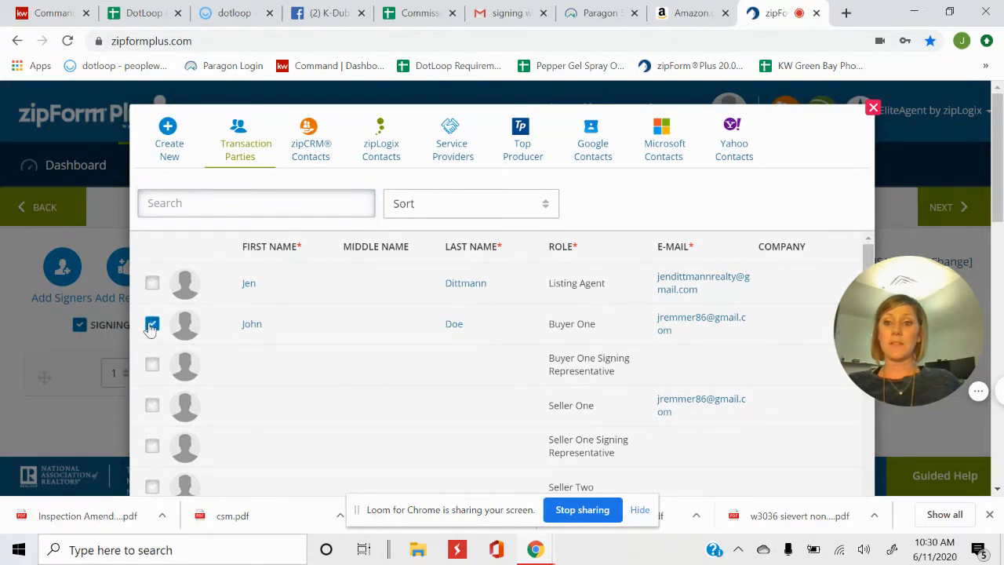
{"action": "left_click", "coordinate": [152, 284]}
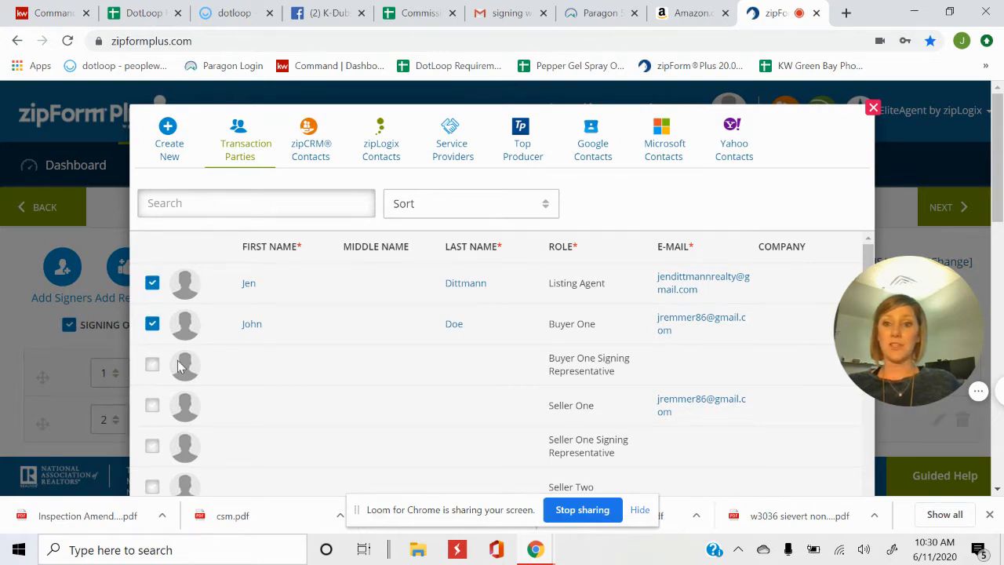
{"action": "left_click", "coordinate": [171, 139]}
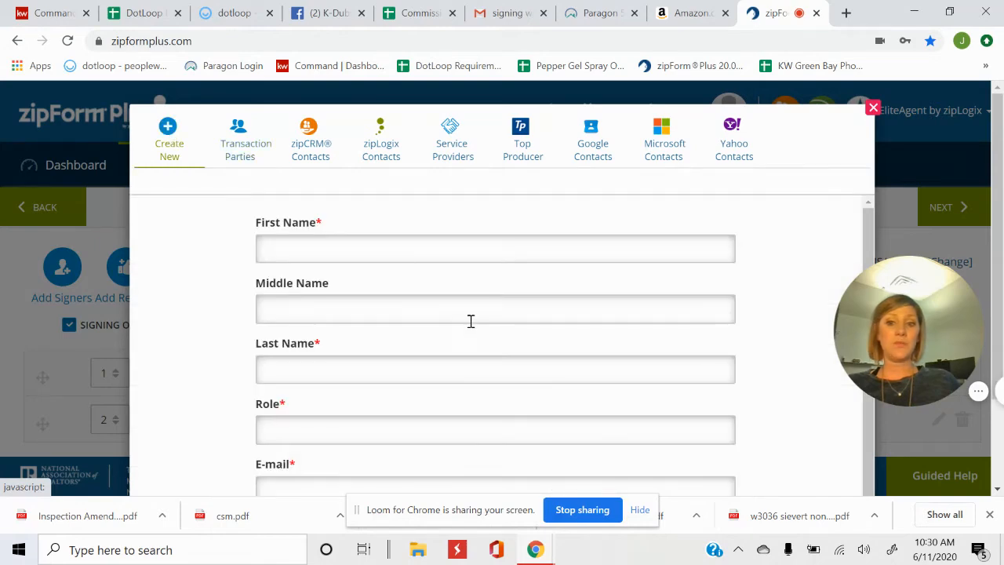
{"action": "scroll", "coordinate": [690, 377], "scroll_direction": "down", "scroll_amount": 3}
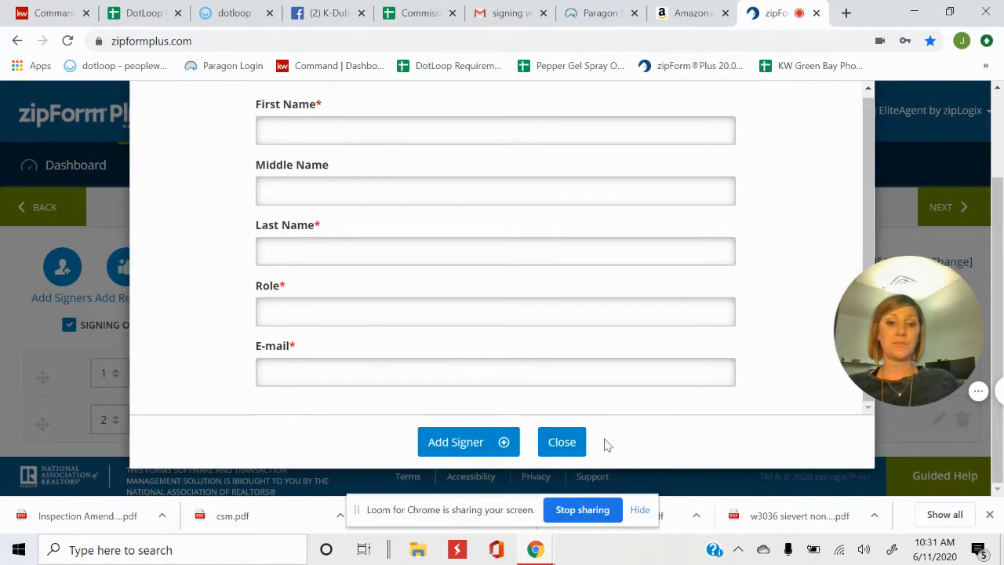
{"action": "left_click", "coordinate": [560, 445]}
{"action": "scroll", "coordinate": [379, 298], "scroll_direction": "down", "scroll_amount": 1}
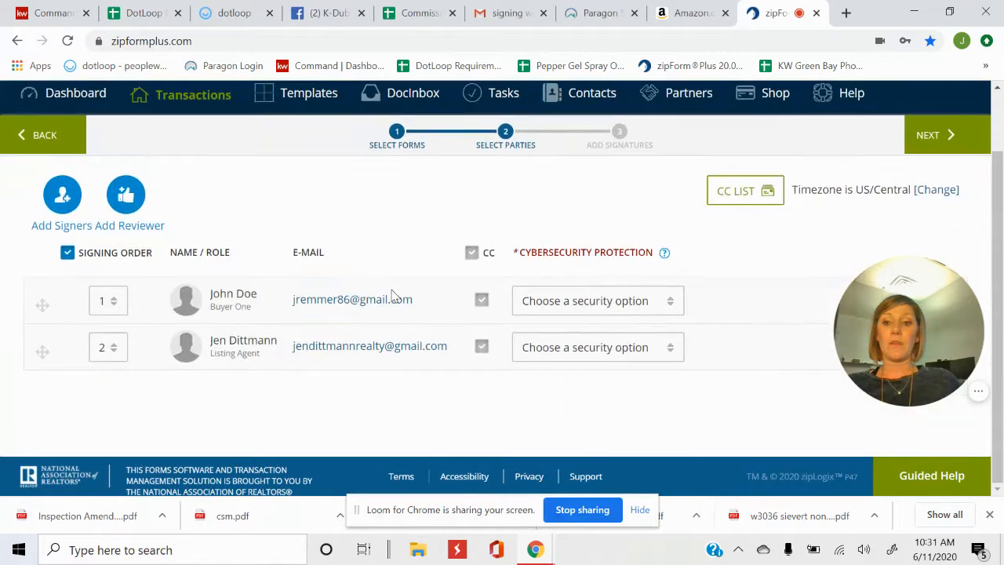
Set the Listing Agent's signing order to 1 and Buyer One's to 2
{"action": "left_click", "coordinate": [91, 302]}
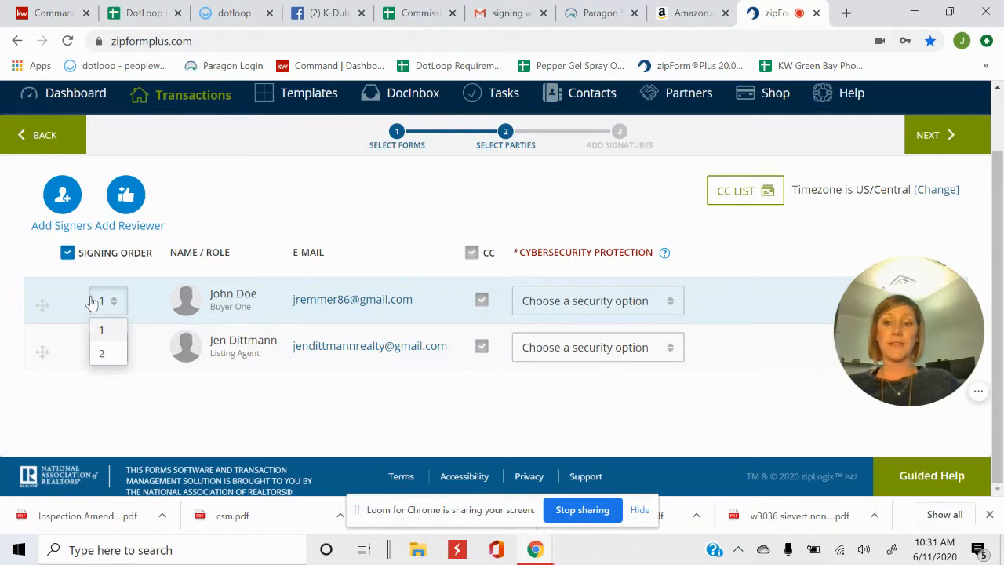
{"action": "left_click", "coordinate": [201, 384]}
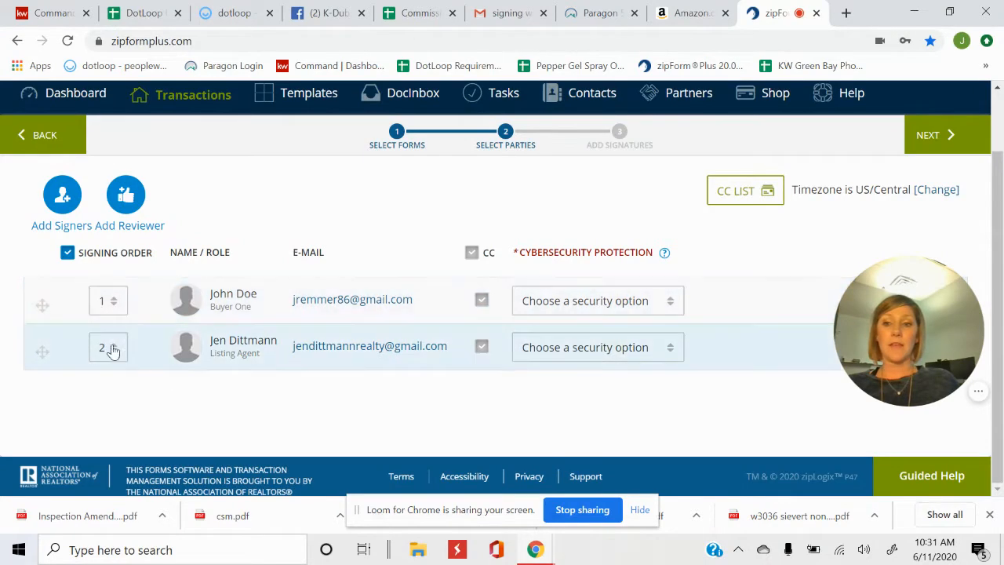
{"action": "left_click", "coordinate": [113, 351]}
{"action": "left_click", "coordinate": [116, 380]}
{"action": "left_click", "coordinate": [113, 304]}
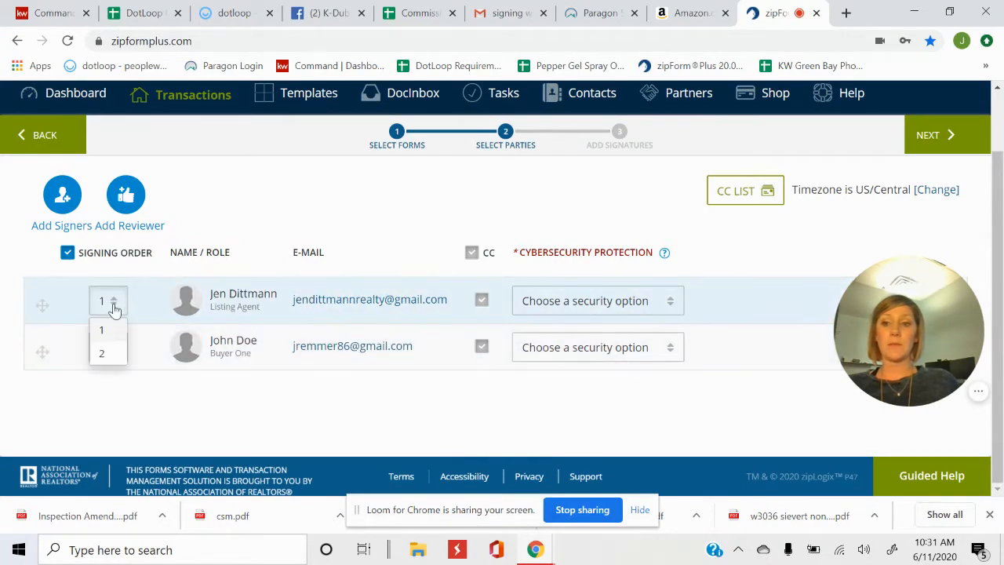
{"action": "left_click", "coordinate": [184, 385]}
{"action": "left_click", "coordinate": [108, 352]}
{"action": "left_click", "coordinate": [110, 402]}
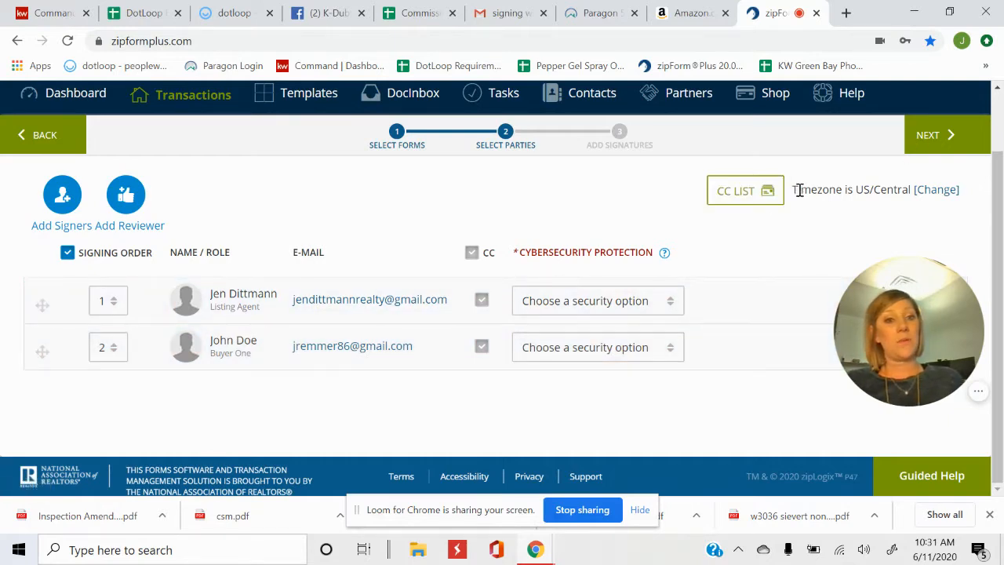
Highlight the US/Central timezone note and glance at the account profile details
{"action": "left_click_drag", "start_coordinate": [793, 190], "coordinate": [955, 197]}
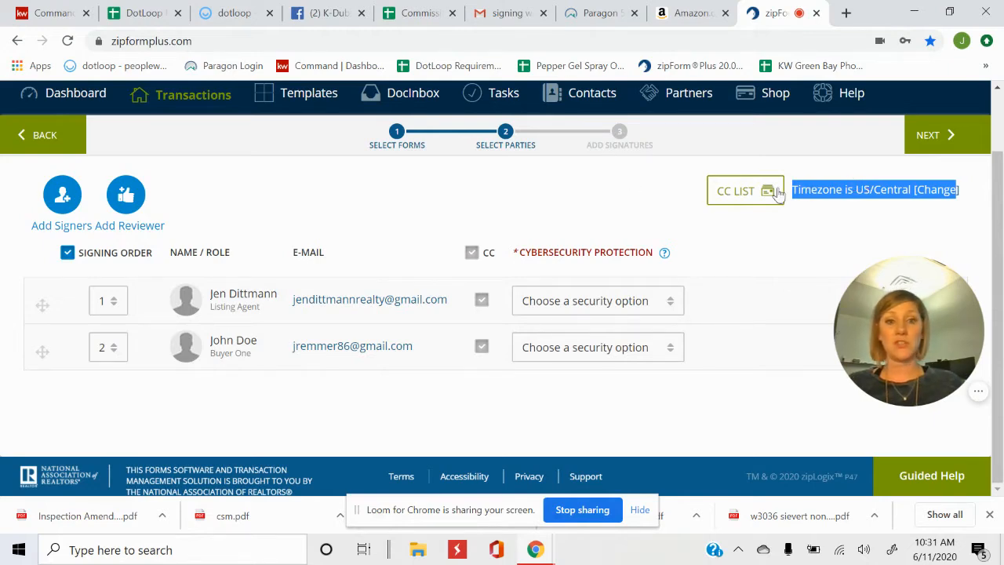
{"action": "scroll", "coordinate": [590, 232], "scroll_direction": "up", "scroll_amount": 1}
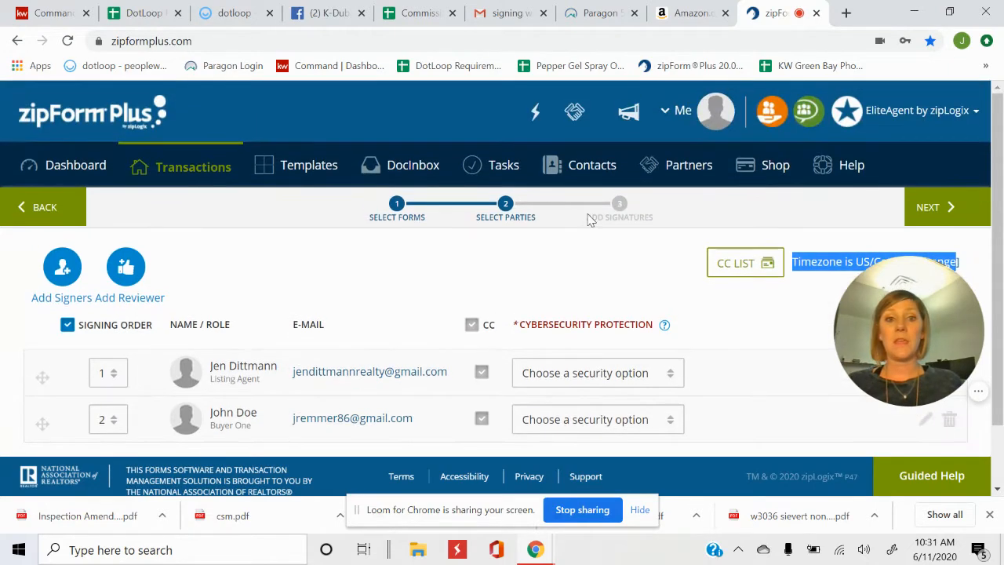
{"action": "left_click", "coordinate": [681, 114]}
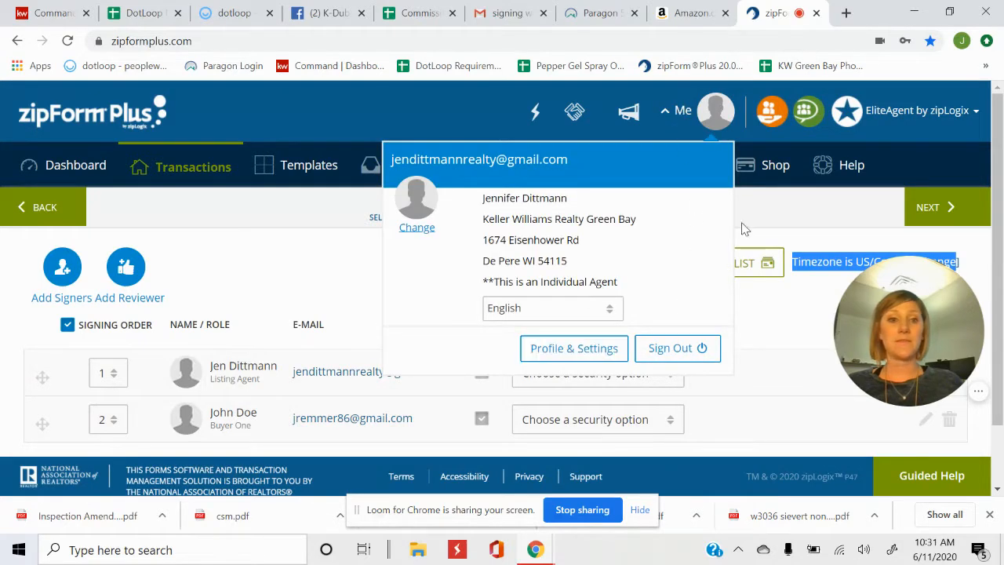
{"action": "left_click", "coordinate": [775, 334]}
{"action": "scroll", "coordinate": [627, 251], "scroll_direction": "down", "scroll_amount": 1}
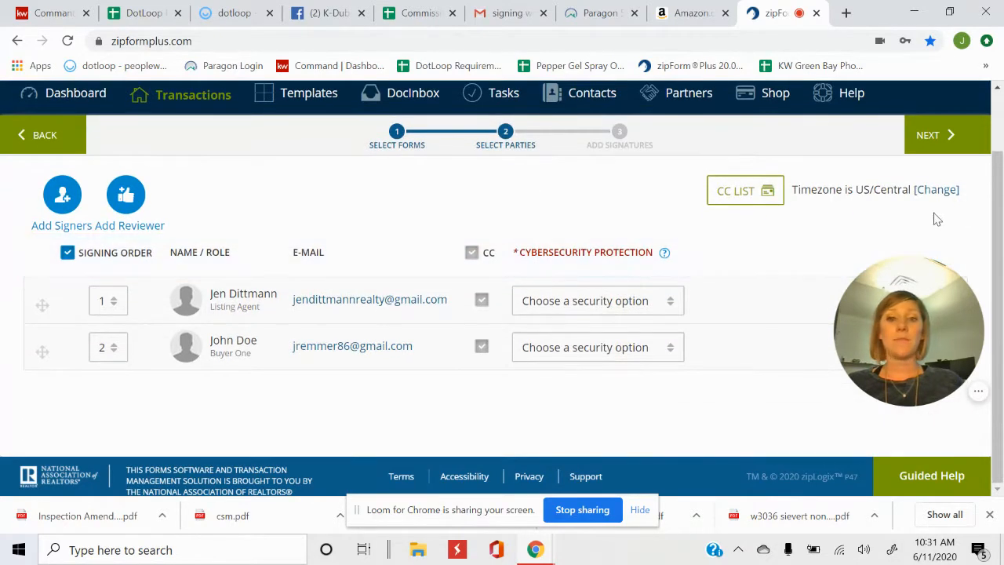
Continue past Select Parties and decline the two-factor cybersecurity offer with No Thanks
{"action": "left_click", "coordinate": [975, 146]}
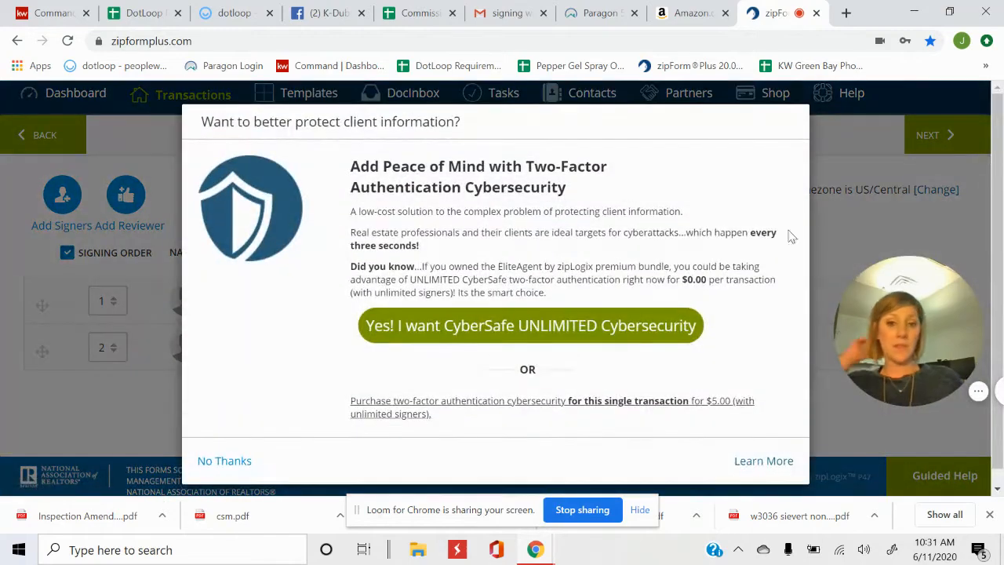
{"action": "left_click", "coordinate": [232, 464]}
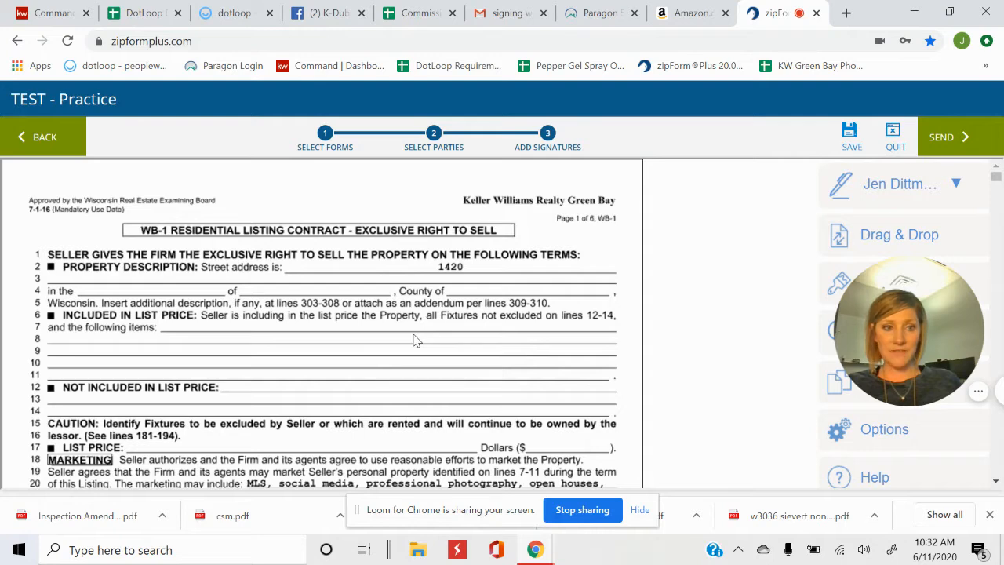
Place a Sign Here field for the listing agent near line 13 of page 1
{"action": "left_click", "coordinate": [957, 187]}
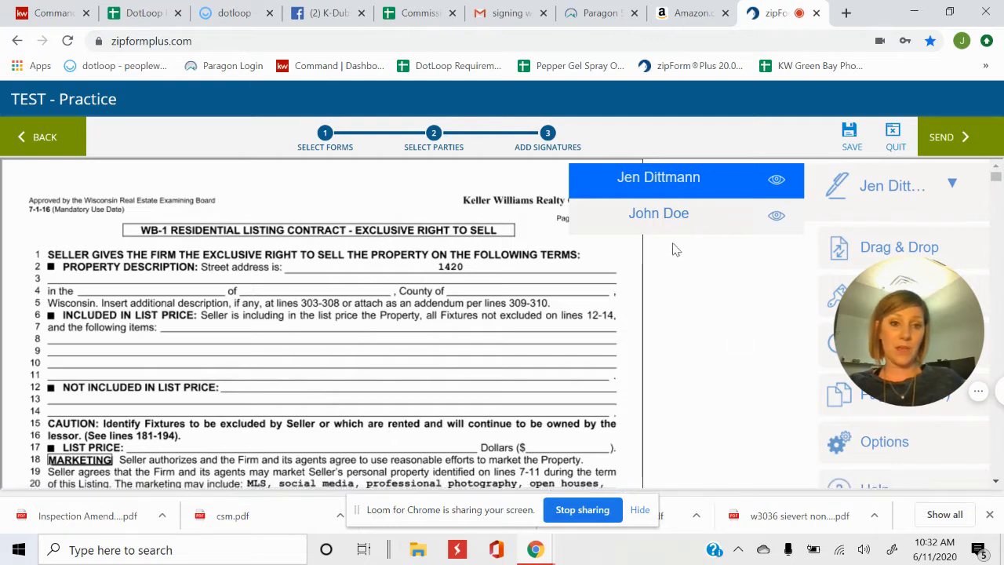
{"action": "left_click", "coordinate": [668, 223]}
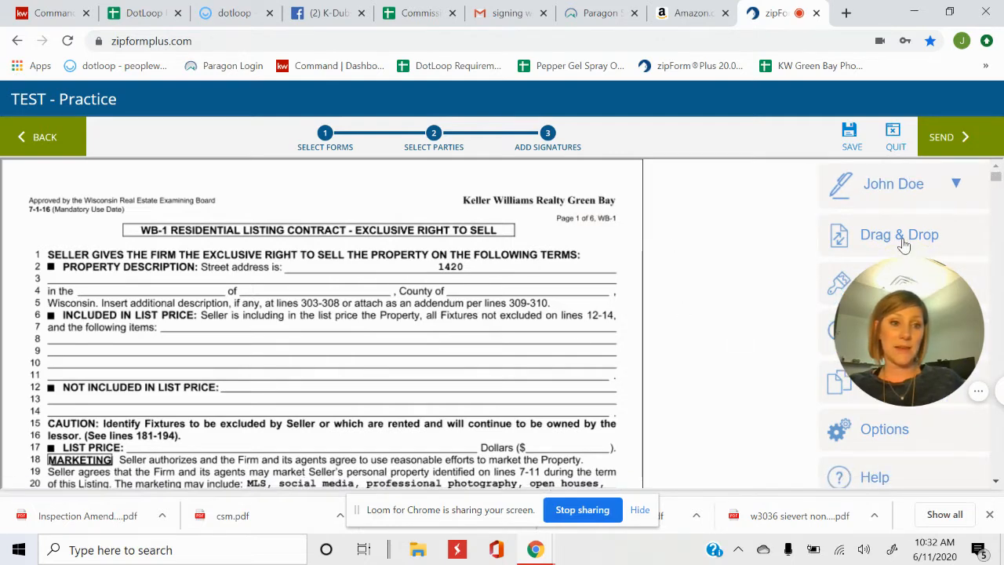
{"action": "left_click", "coordinate": [944, 193]}
{"action": "left_click", "coordinate": [677, 207]}
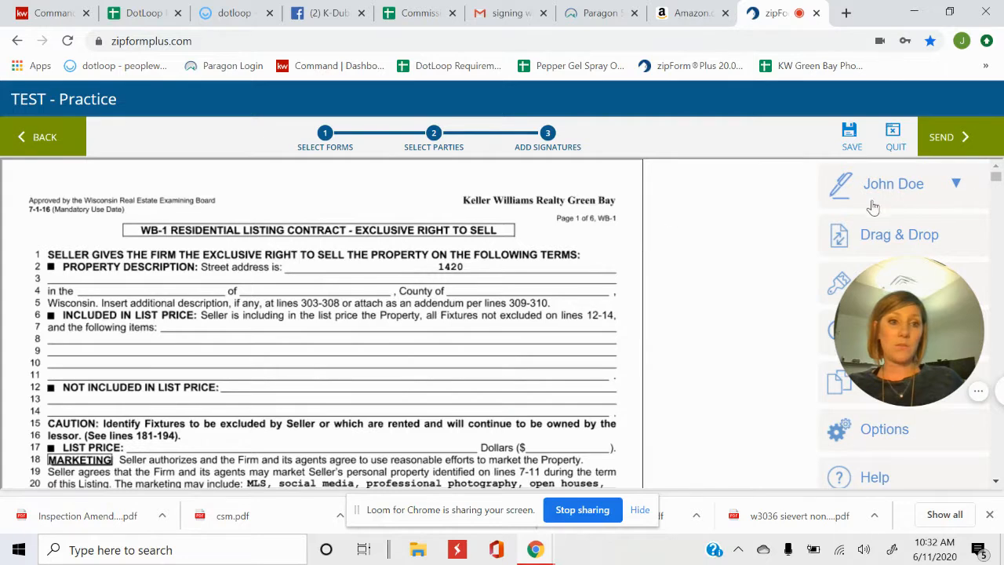
{"action": "left_click", "coordinate": [933, 187]}
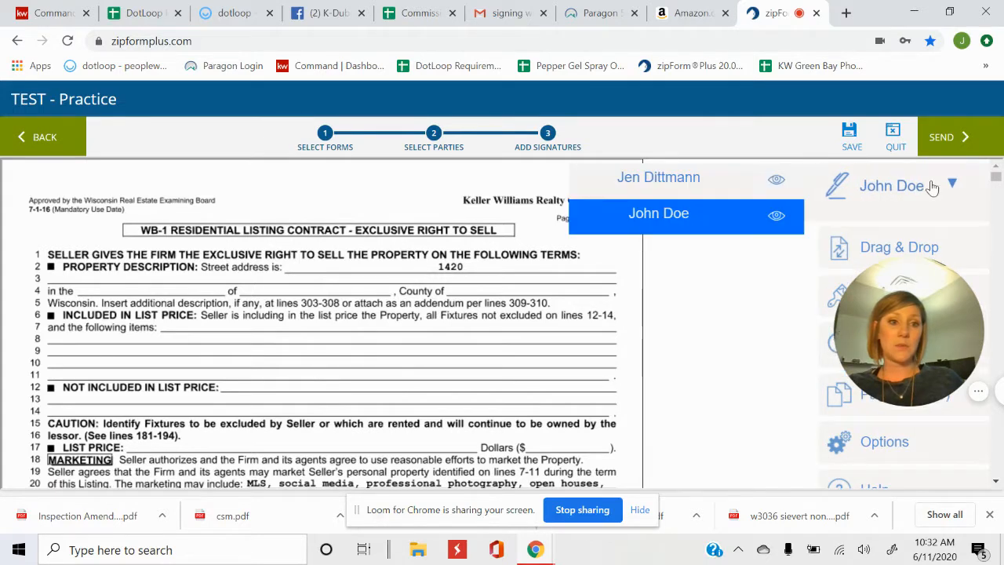
{"action": "left_click", "coordinate": [716, 188]}
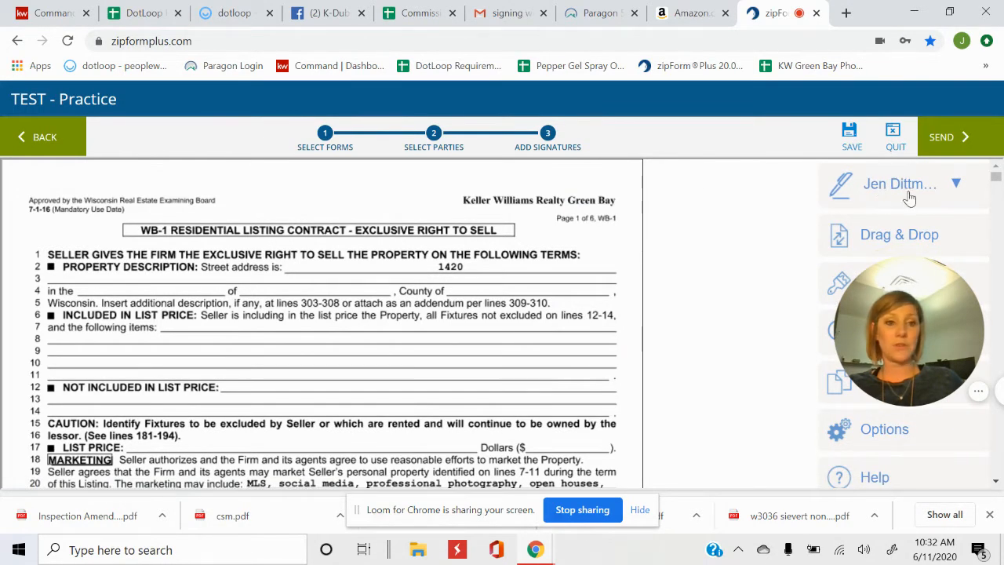
{"action": "left_click", "coordinate": [939, 244]}
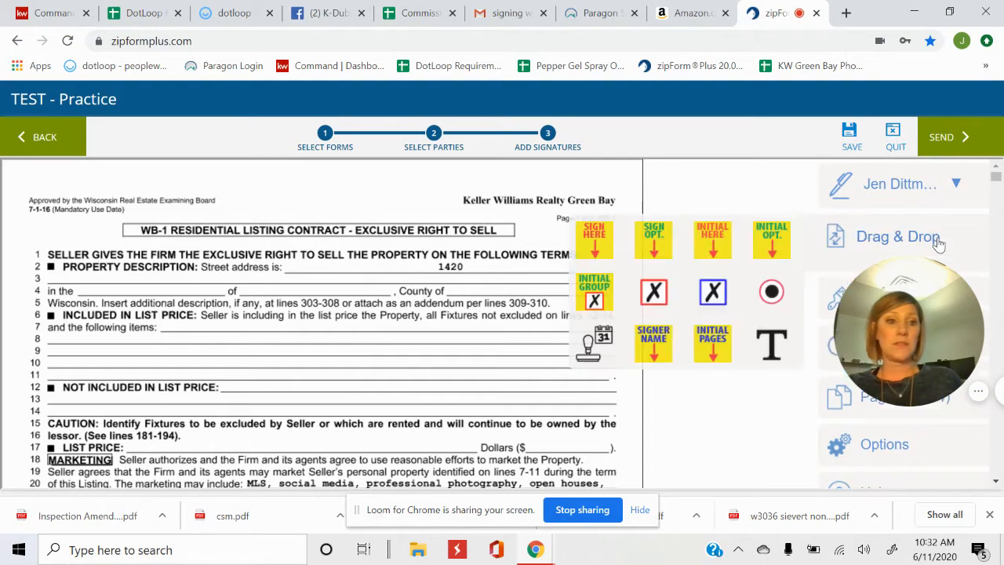
{"action": "mouse_move", "coordinate": [602, 253]}
{"action": "left_mouse_down"}
{"action": "mouse_move", "coordinate": [518, 279]}
{"action": "mouse_move", "coordinate": [482, 354]}
{"action": "left_mouse_up"}
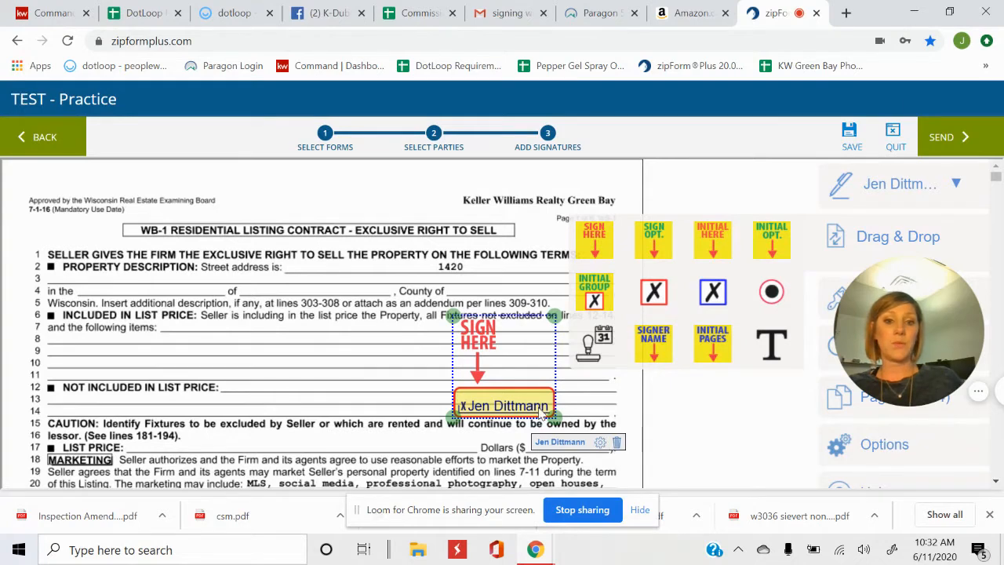
Switch new fields to the second signer, place a trial Sign Here field, then delete both trial fields
{"action": "left_click", "coordinate": [923, 186]}
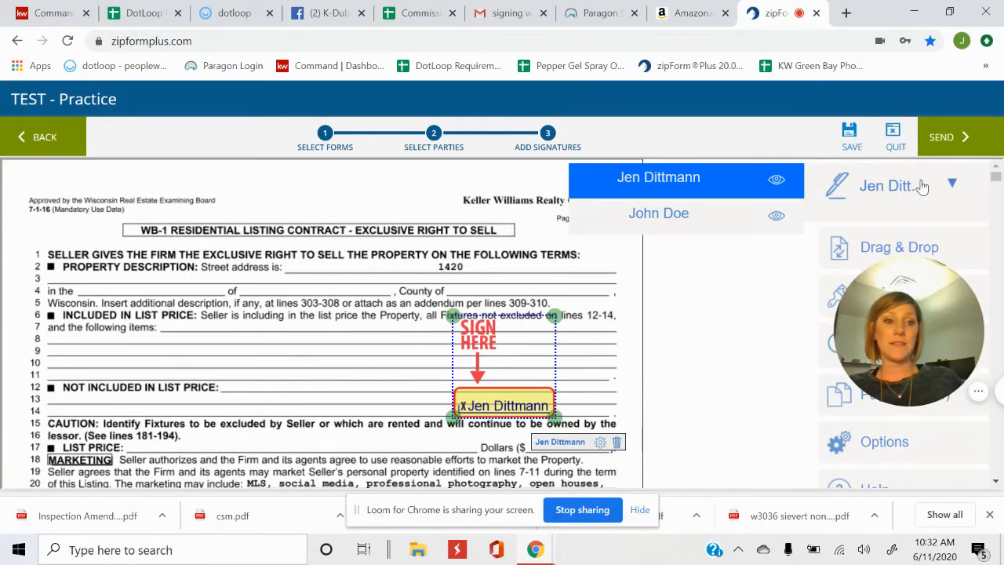
{"action": "left_click", "coordinate": [714, 223]}
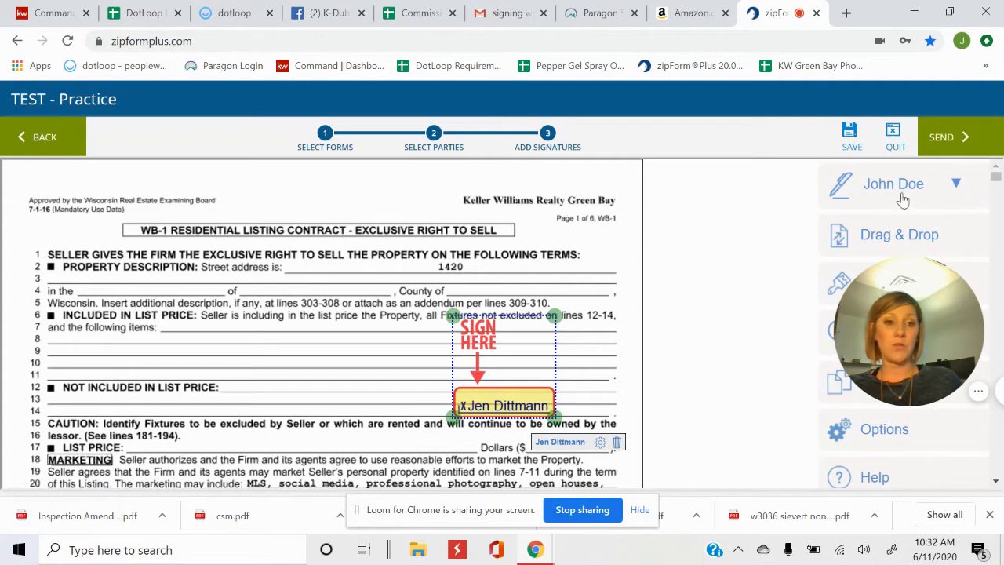
{"action": "mouse_move", "coordinate": [942, 241]}
{"action": "left_click_drag", "start_coordinate": [594, 239], "coordinate": [361, 355]}
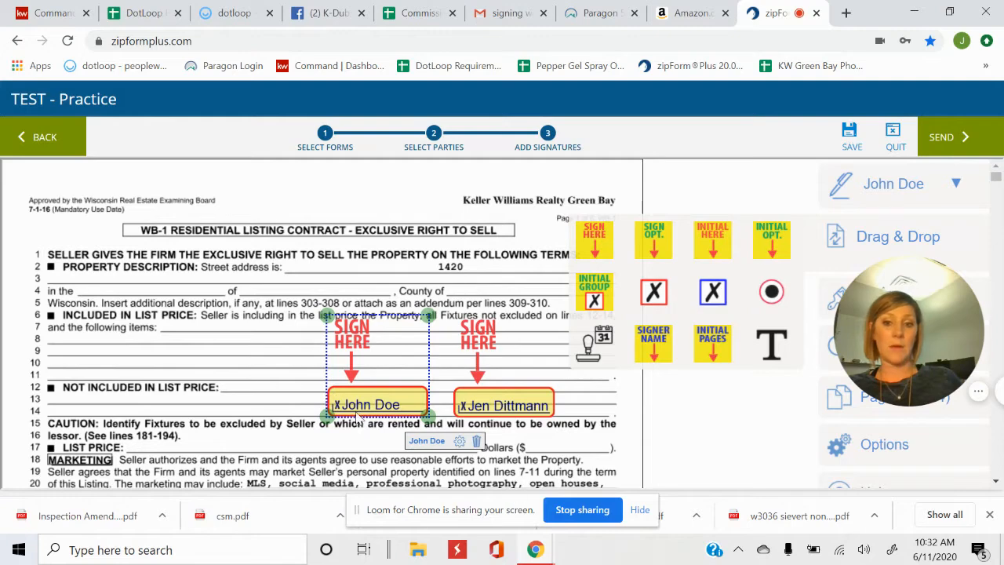
{"action": "left_click", "coordinate": [476, 441]}
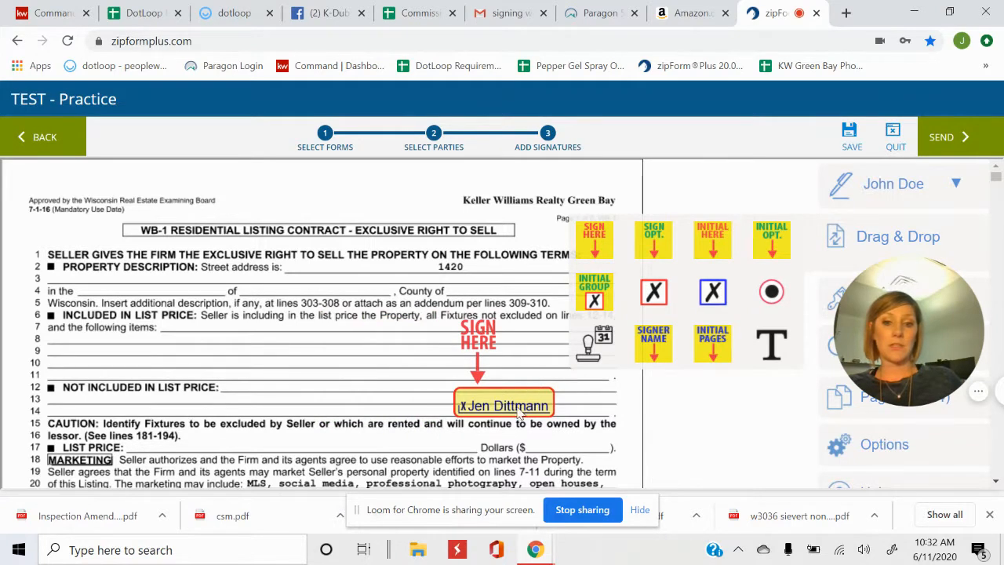
{"action": "left_click", "coordinate": [520, 416]}
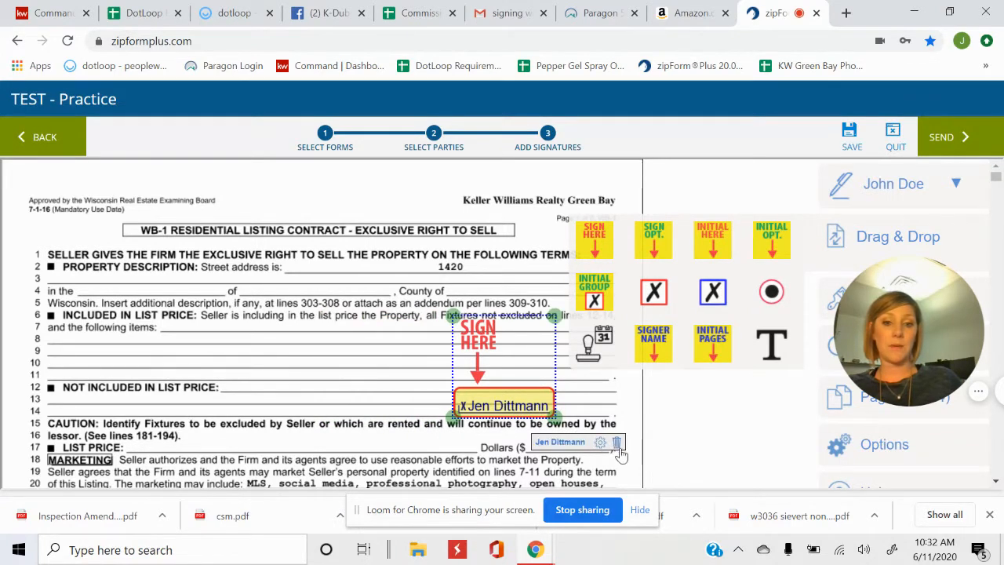
{"action": "left_click", "coordinate": [618, 442]}
At seller signature lines 307–330, place a Sign Here tag on line 317, then delete it
{"action": "scroll", "coordinate": [319, 332], "scroll_direction": "down", "scroll_amount": 15}
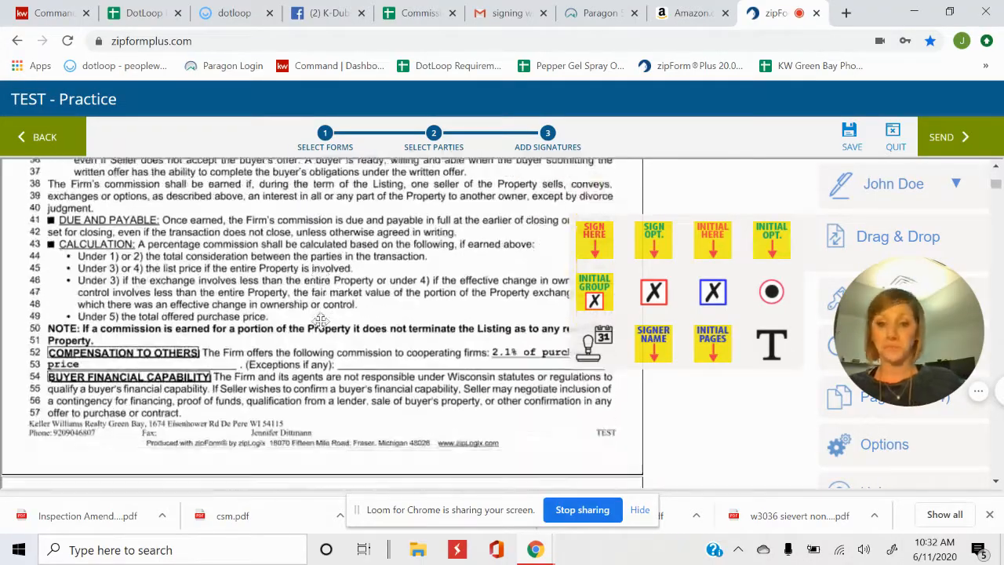
{"action": "scroll", "coordinate": [322, 326], "scroll_direction": "down", "scroll_amount": 20}
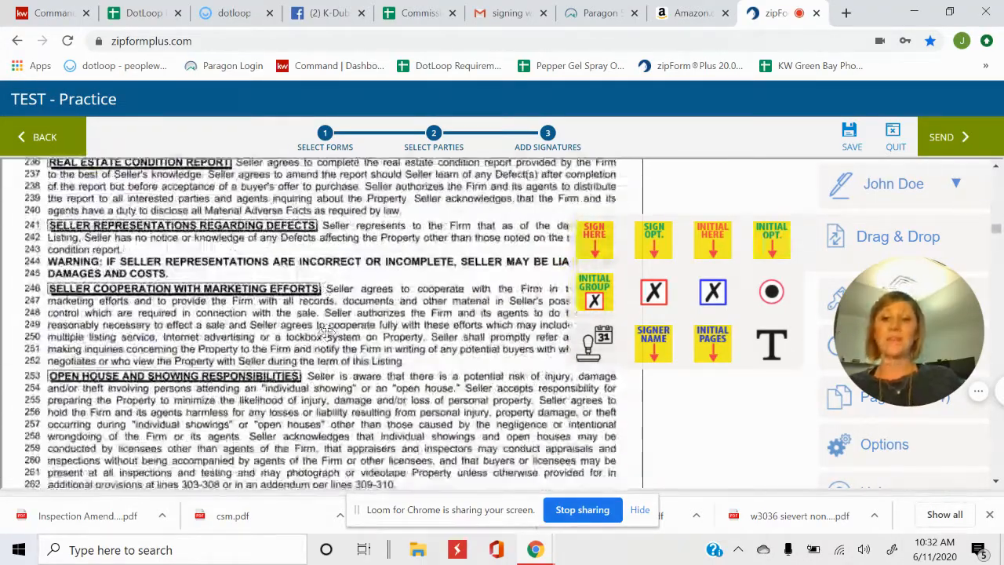
{"action": "scroll", "coordinate": [326, 339], "scroll_direction": "down", "scroll_amount": 8}
{"action": "scroll", "coordinate": [172, 388], "scroll_direction": "up", "scroll_amount": 3}
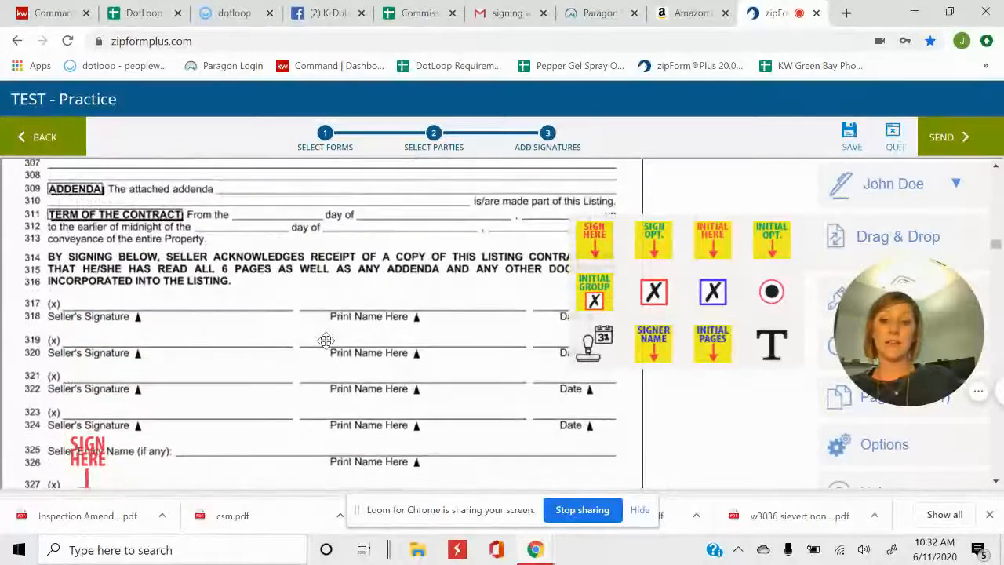
{"action": "scroll", "coordinate": [172, 388], "scroll_direction": "down", "scroll_amount": 1}
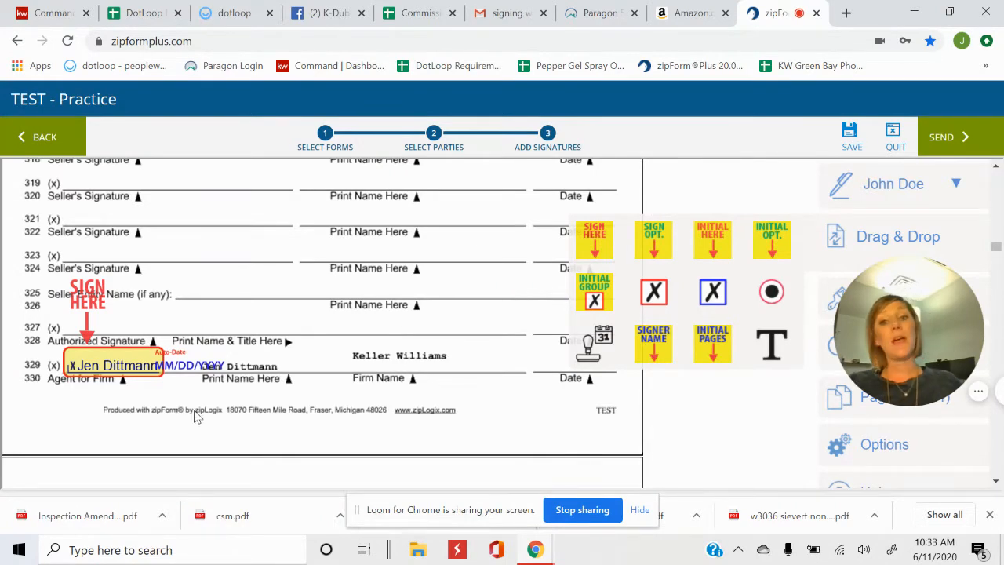
{"action": "scroll", "coordinate": [197, 416], "scroll_direction": "up", "scroll_amount": 3}
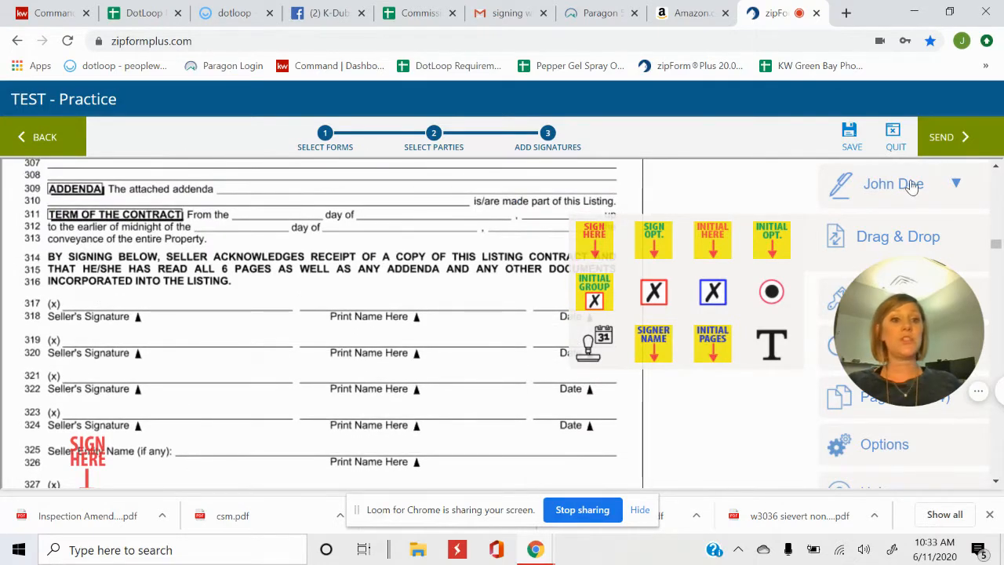
{"action": "left_click_drag", "start_coordinate": [592, 248], "coordinate": [114, 267]}
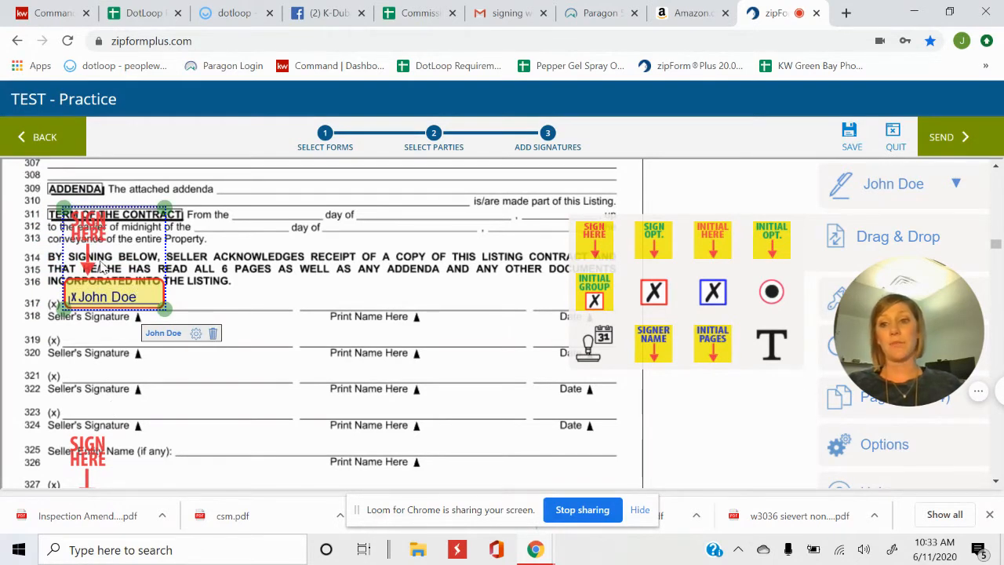
{"action": "left_click", "coordinate": [212, 334]}
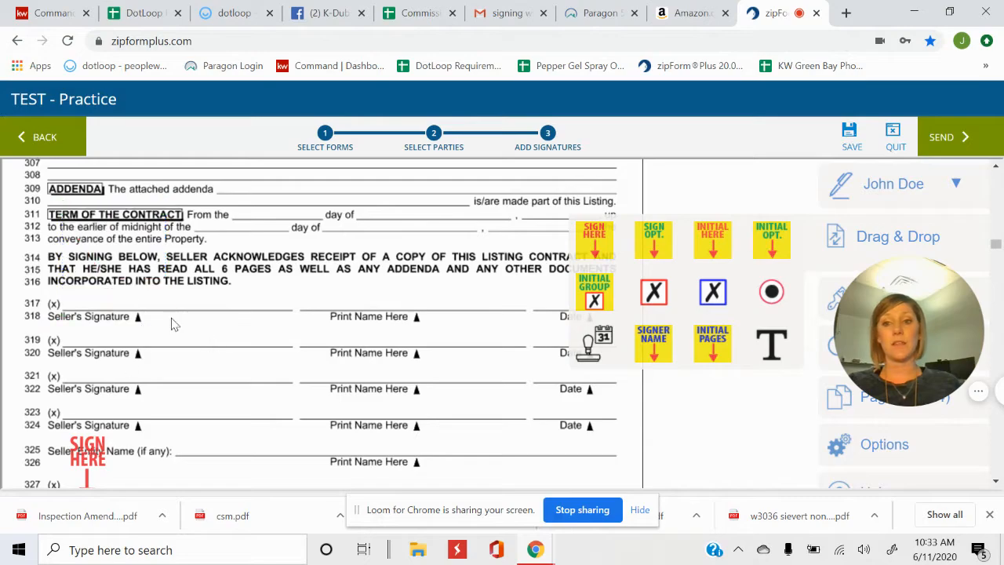
{"action": "scroll", "coordinate": [424, 390], "scroll_direction": "down", "scroll_amount": 10}
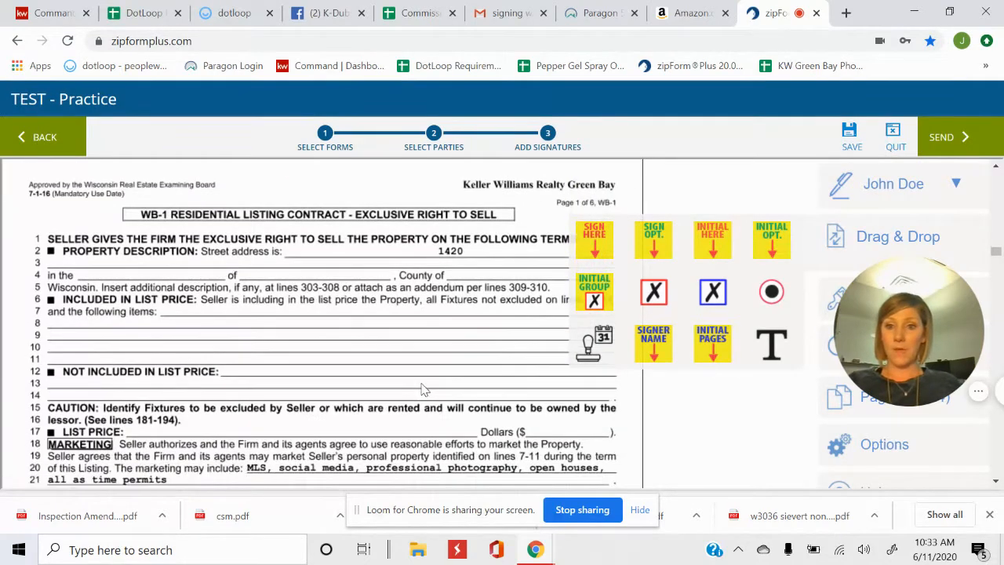
Add an MM/DD/YYYY Auto-Date field to page 2 from the Drag & Drop palette's date stamp
{"action": "scroll", "coordinate": [424, 390], "scroll_direction": "down", "scroll_amount": 20}
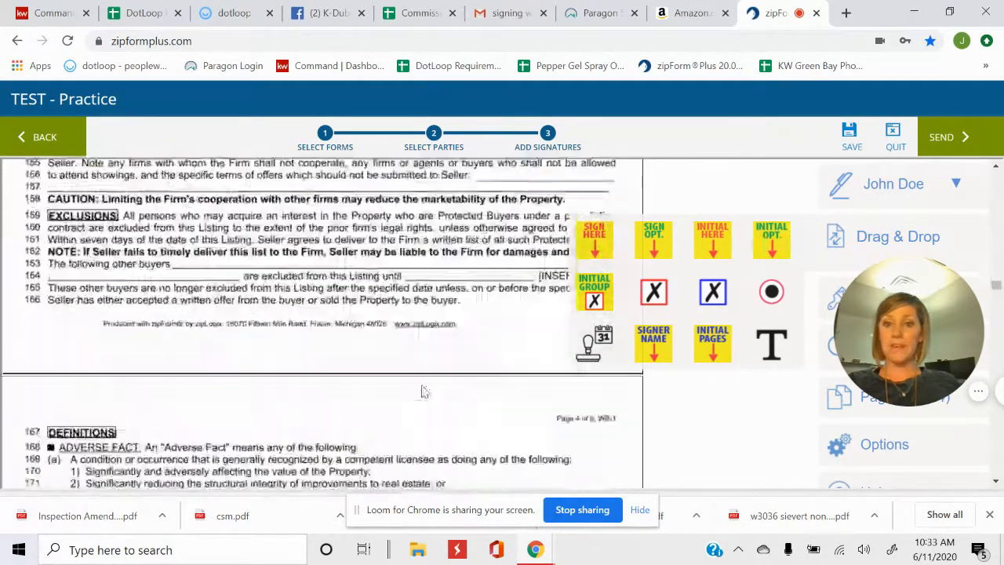
{"action": "scroll", "coordinate": [426, 394], "scroll_direction": "up", "scroll_amount": 17}
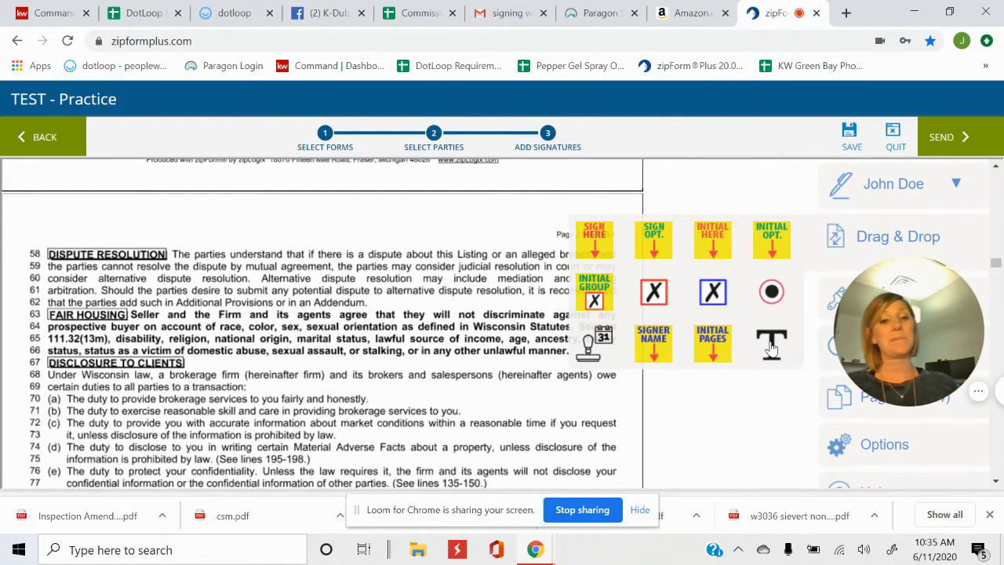
{"action": "left_click", "coordinate": [593, 351]}
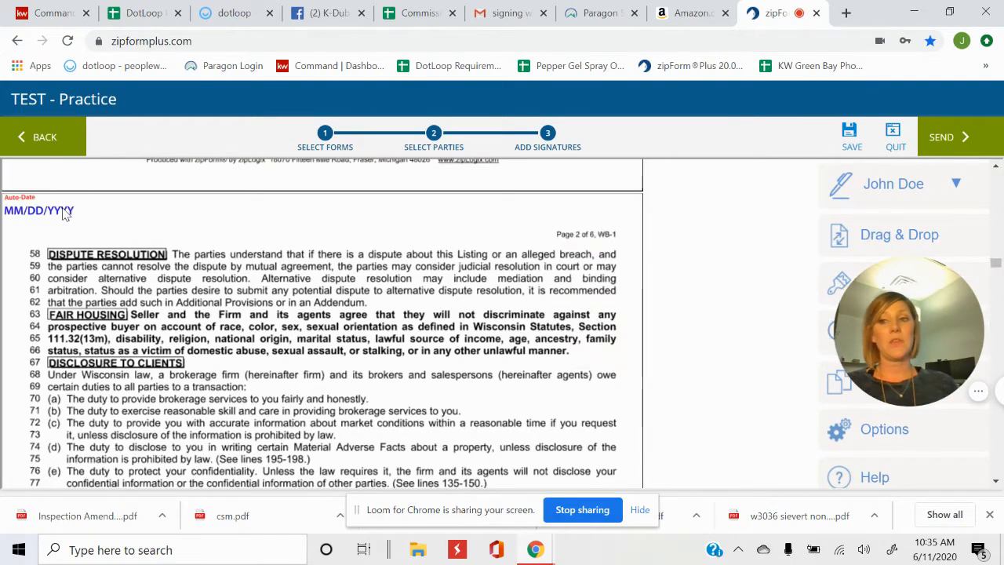
Move the Auto-Date field beside 'Page 2 of 6', keeping it assigned to the second signer
{"action": "left_click_drag", "start_coordinate": [68, 212], "coordinate": [493, 238]}
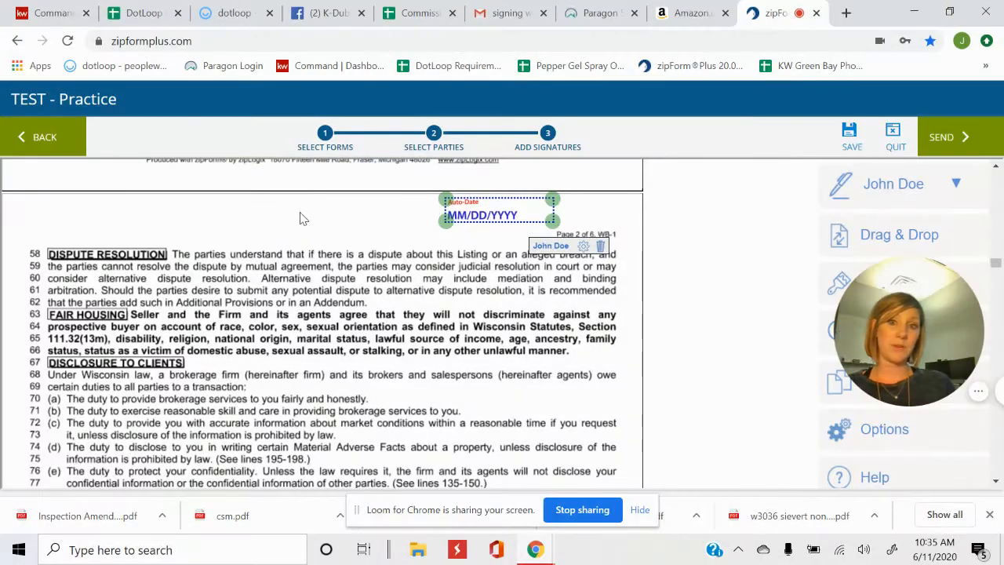
{"action": "left_click", "coordinate": [920, 186]}
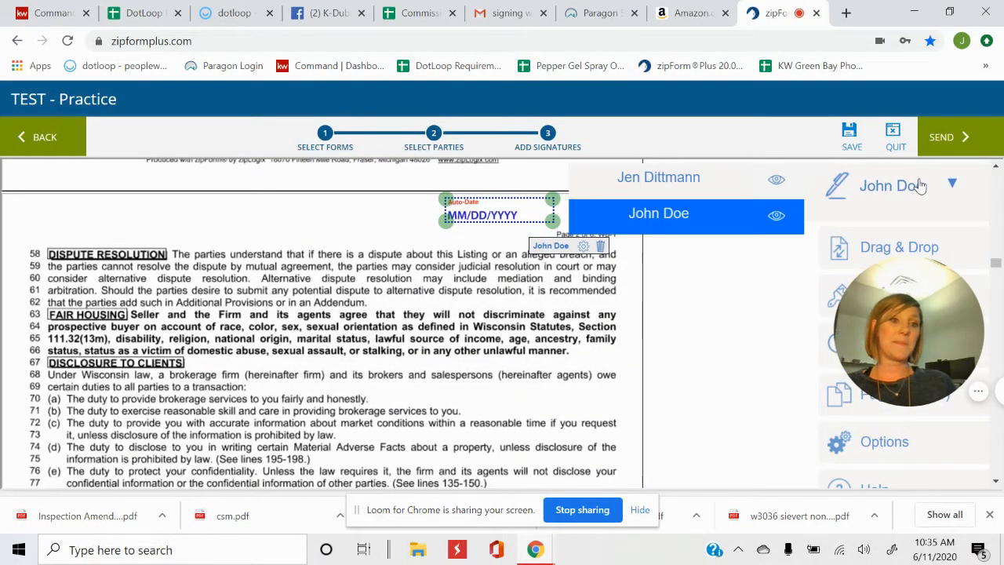
{"action": "left_click", "coordinate": [882, 241]}
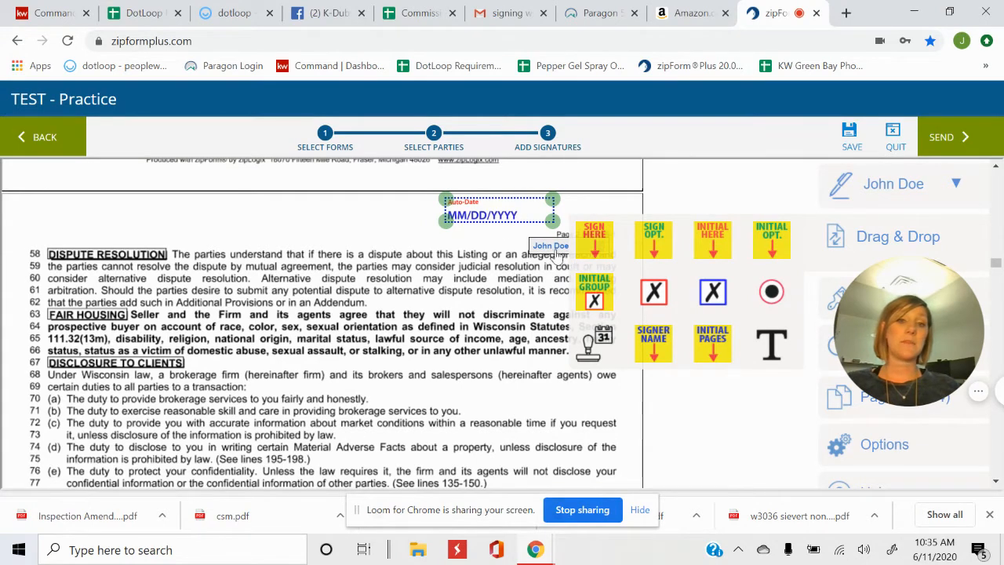
Drag the Auto-Date field from the page 2 header down to lines 72–82
{"action": "left_click", "coordinate": [560, 282]}
{"action": "left_click_drag", "start_coordinate": [490, 215], "coordinate": [580, 422]}
{"action": "scroll", "coordinate": [579, 421], "scroll_direction": "down", "scroll_amount": 5}
{"action": "scroll", "coordinate": [569, 333], "scroll_direction": "up", "scroll_amount": 4}
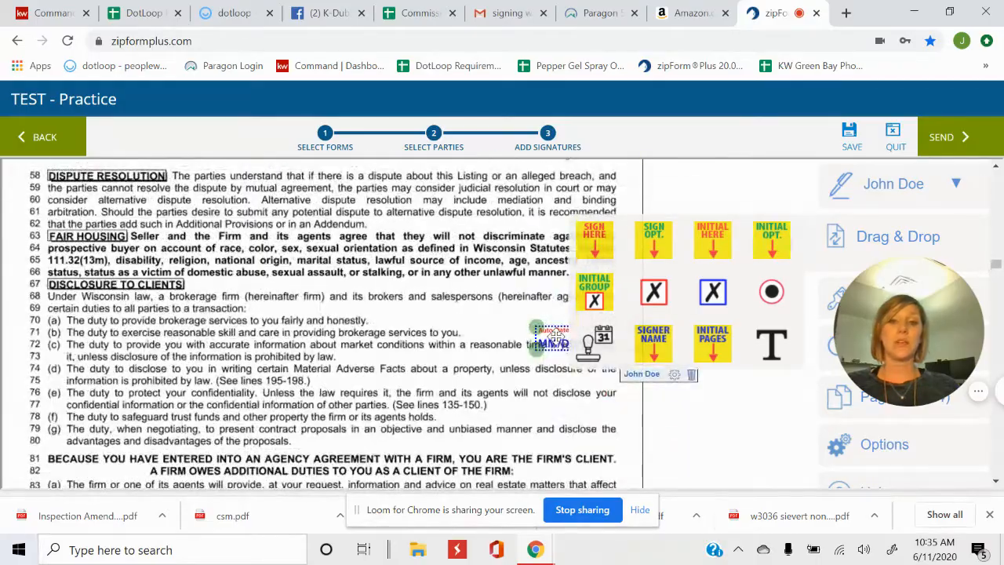
{"action": "left_click_drag", "start_coordinate": [558, 337], "coordinate": [518, 425]}
Drag the date stamp toward seller signature line 317 in the lines 317–328 block
{"action": "scroll", "coordinate": [510, 314], "scroll_direction": "down", "scroll_amount": 7}
{"action": "scroll", "coordinate": [506, 313], "scroll_direction": "down", "scroll_amount": 20}
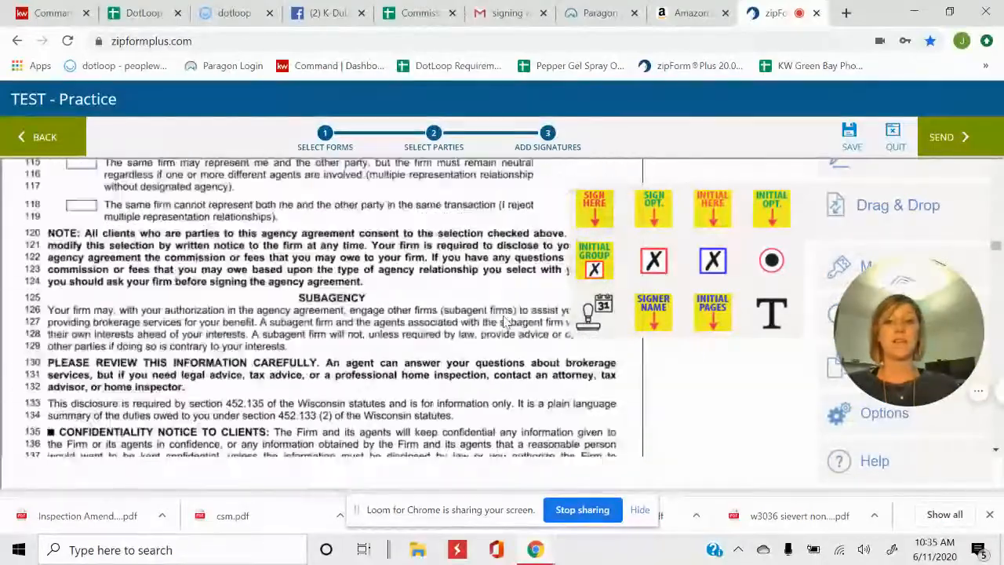
{"action": "scroll", "coordinate": [503, 338], "scroll_direction": "down", "scroll_amount": 10}
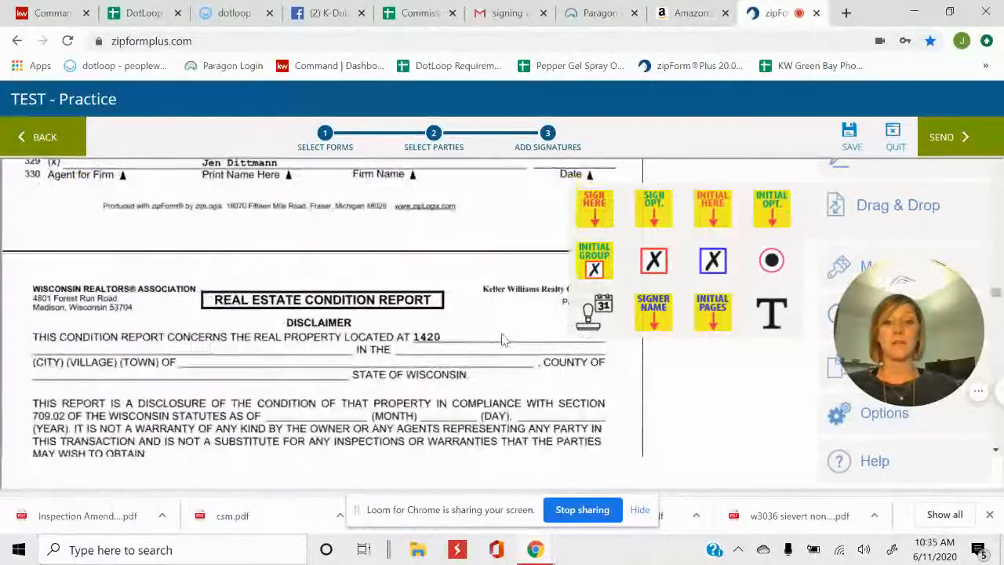
{"action": "scroll", "coordinate": [507, 336], "scroll_direction": "up", "scroll_amount": 8}
{"action": "scroll", "coordinate": [520, 327], "scroll_direction": "down", "scroll_amount": 2}
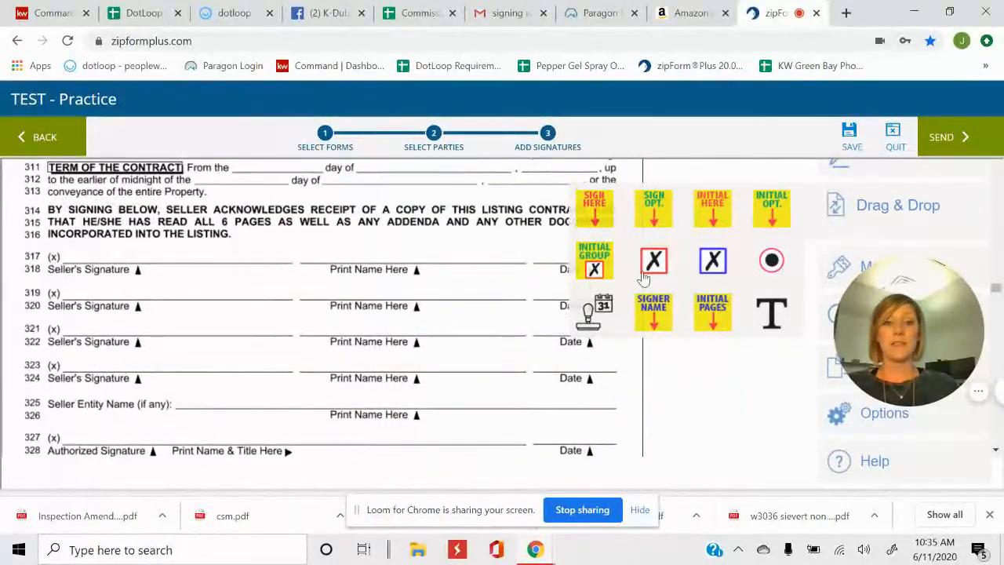
{"action": "left_click_drag", "start_coordinate": [594, 314], "coordinate": [551, 265]}
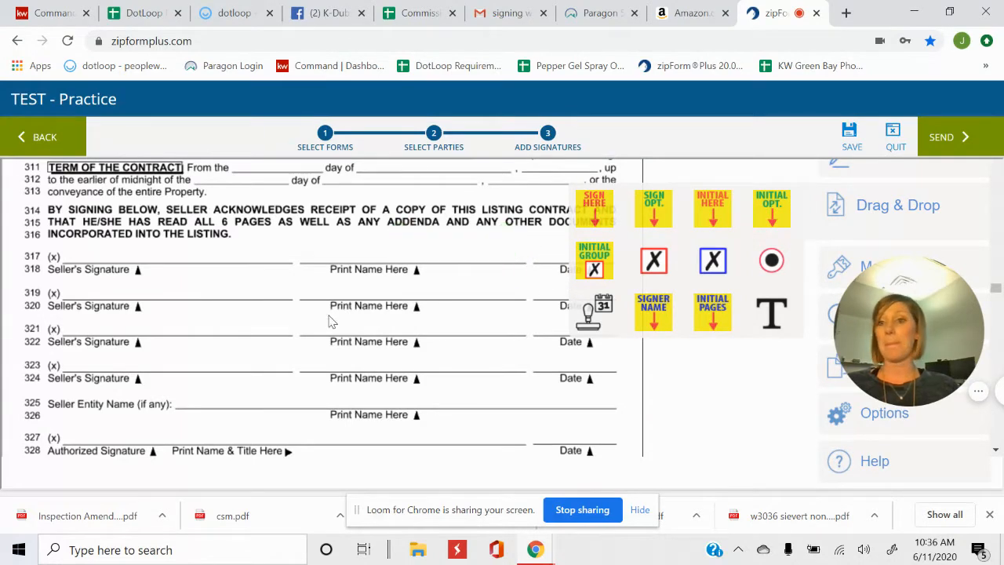
{"action": "scroll", "coordinate": [331, 321], "scroll_direction": "down", "scroll_amount": 4}
{"action": "scroll", "coordinate": [328, 310], "scroll_direction": "down", "scroll_amount": 15}
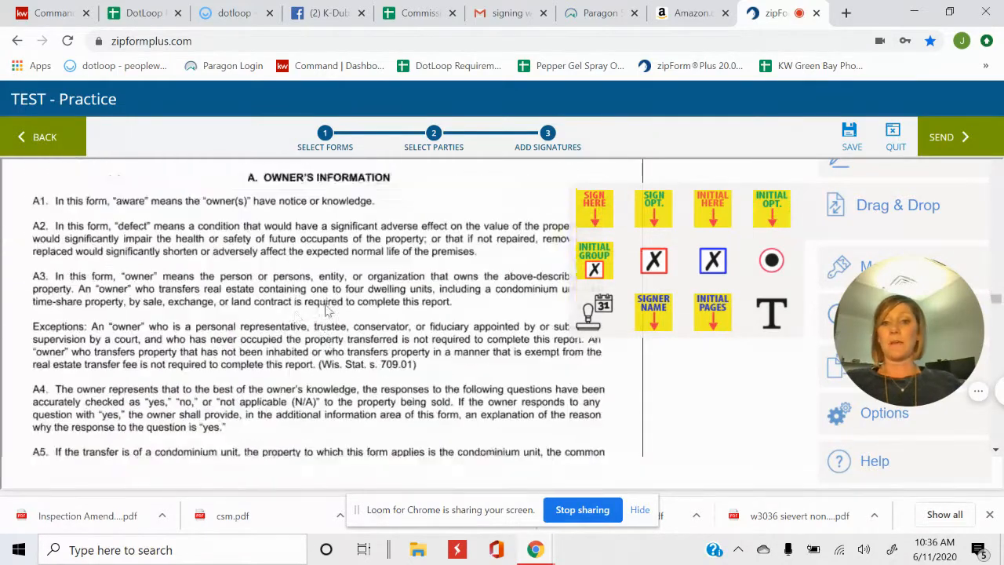
{"action": "scroll", "coordinate": [314, 301], "scroll_direction": "down", "scroll_amount": 15}
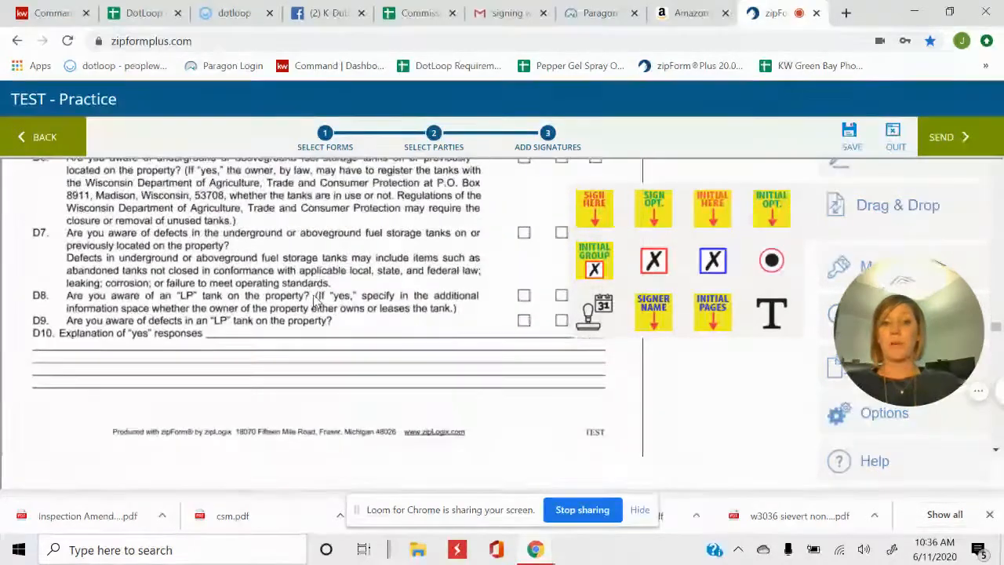
{"action": "scroll", "coordinate": [320, 305], "scroll_direction": "down", "scroll_amount": 15}
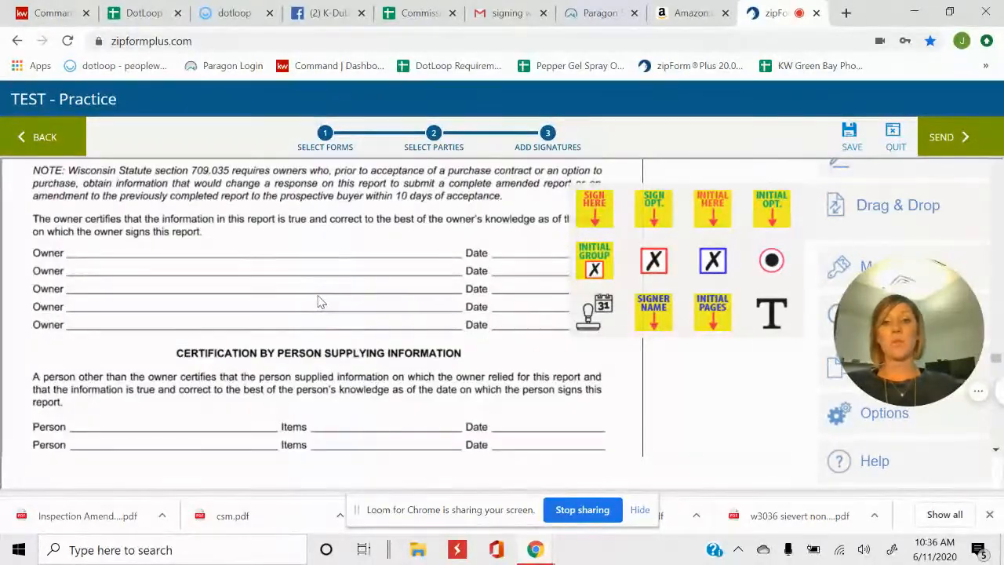
{"action": "scroll", "coordinate": [318, 302], "scroll_direction": "up", "scroll_amount": 10}
{"action": "scroll", "coordinate": [319, 302], "scroll_direction": "up", "scroll_amount": 10}
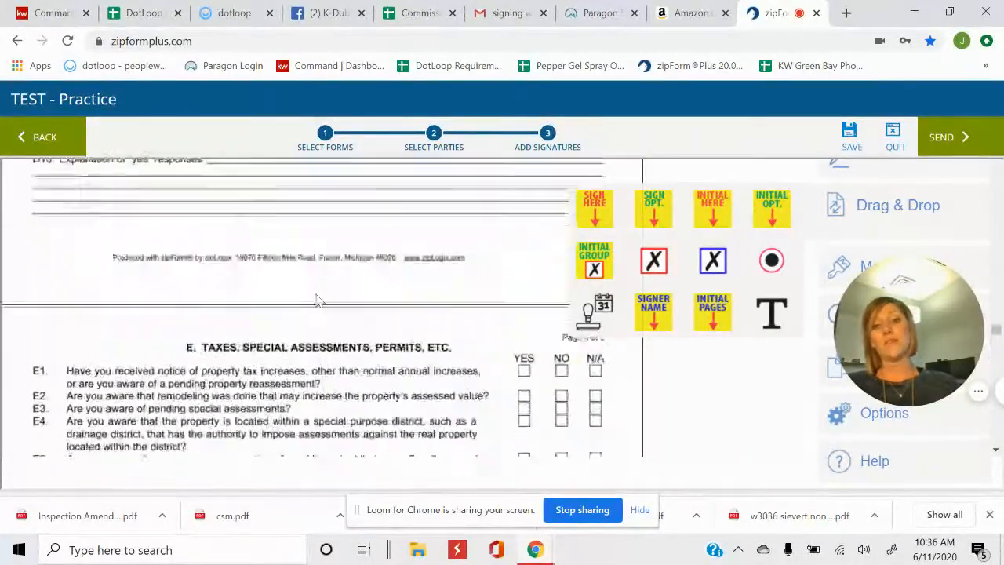
{"action": "scroll", "coordinate": [319, 300], "scroll_direction": "up", "scroll_amount": 10}
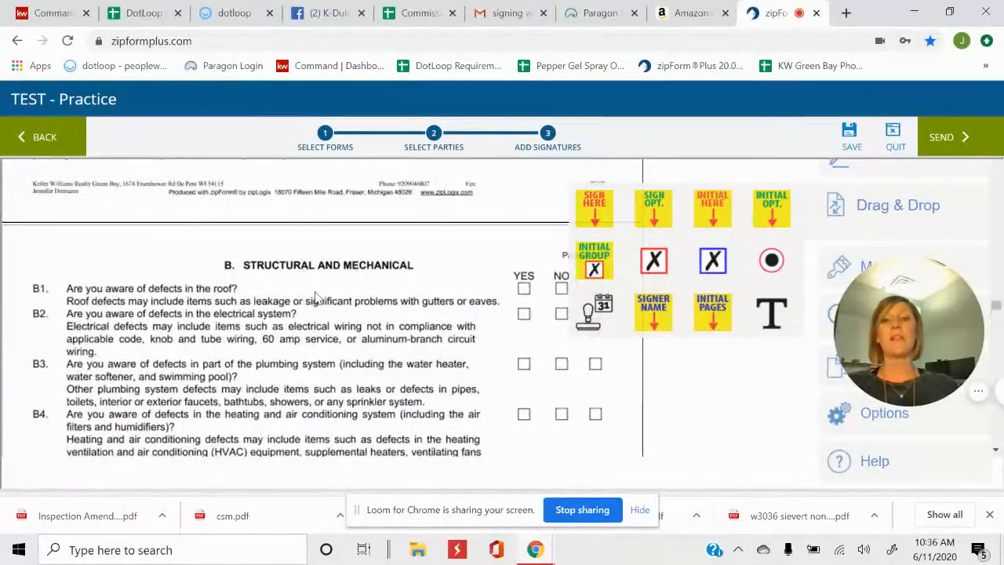
{"action": "scroll", "coordinate": [319, 300], "scroll_direction": "up", "scroll_amount": 8}
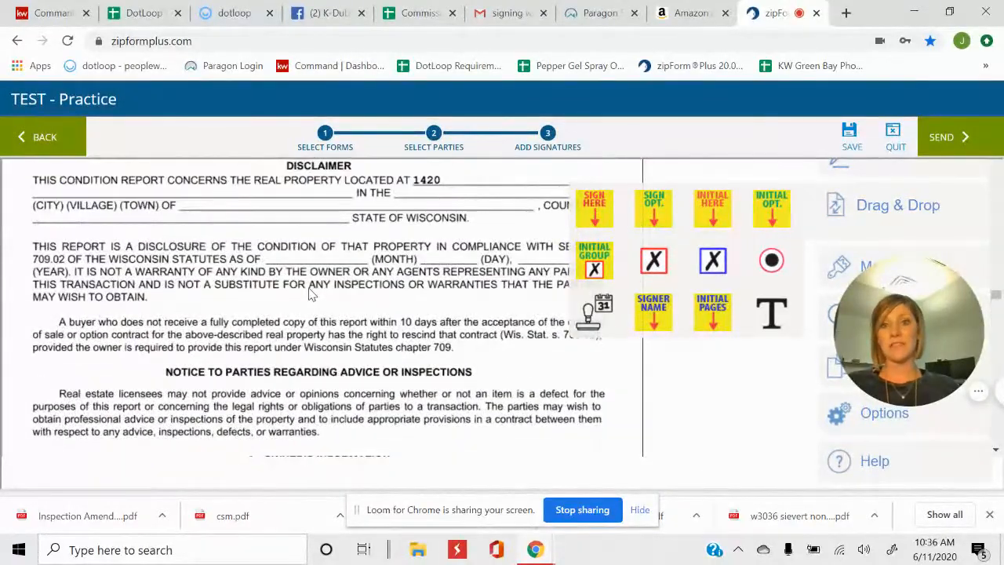
{"action": "scroll", "coordinate": [313, 293], "scroll_direction": "up", "scroll_amount": 2}
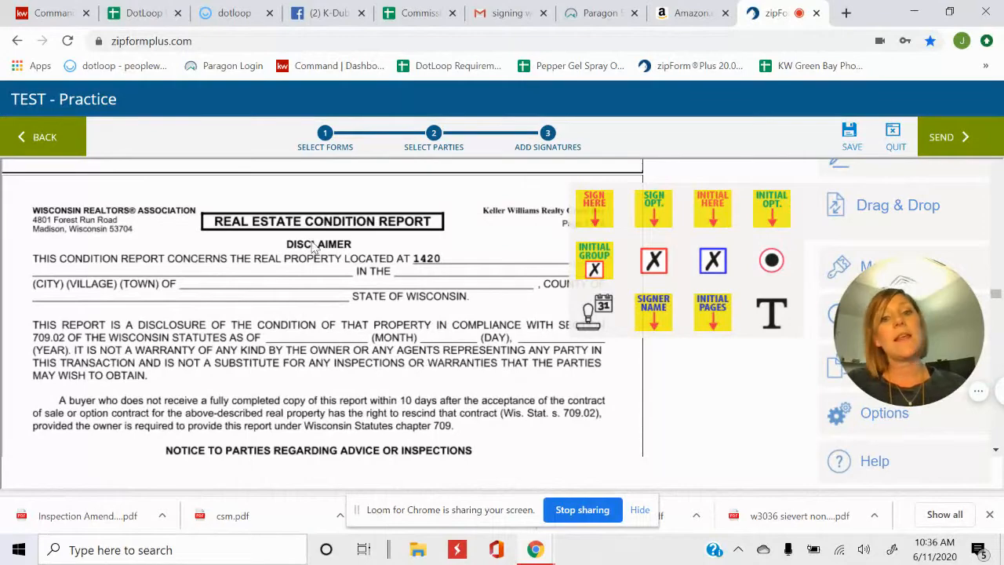
{"action": "scroll", "coordinate": [297, 306], "scroll_direction": "down", "scroll_amount": 5}
{"action": "scroll", "coordinate": [416, 278], "scroll_direction": "down", "scroll_amount": 5}
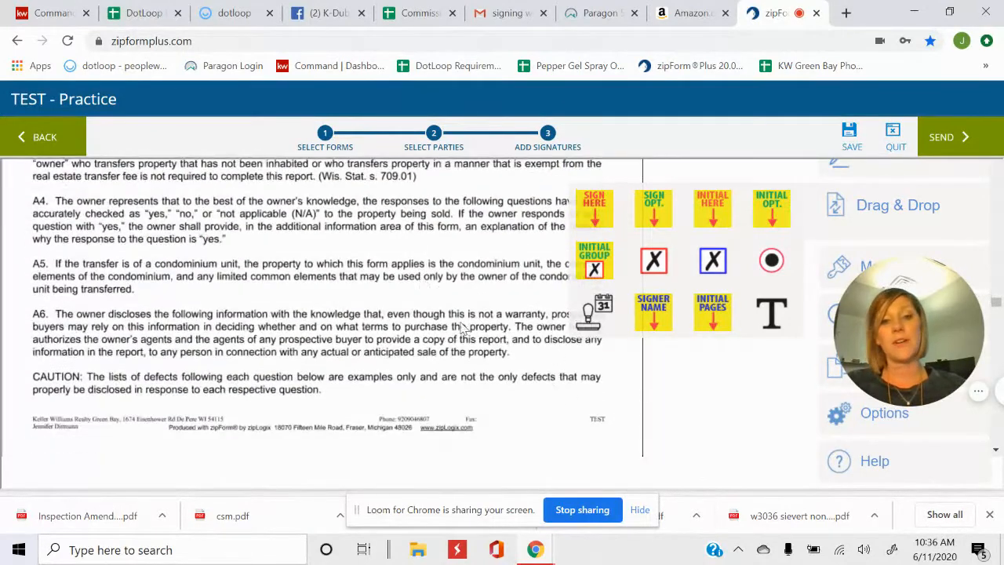
{"action": "scroll", "coordinate": [467, 328], "scroll_direction": "down", "scroll_amount": 4}
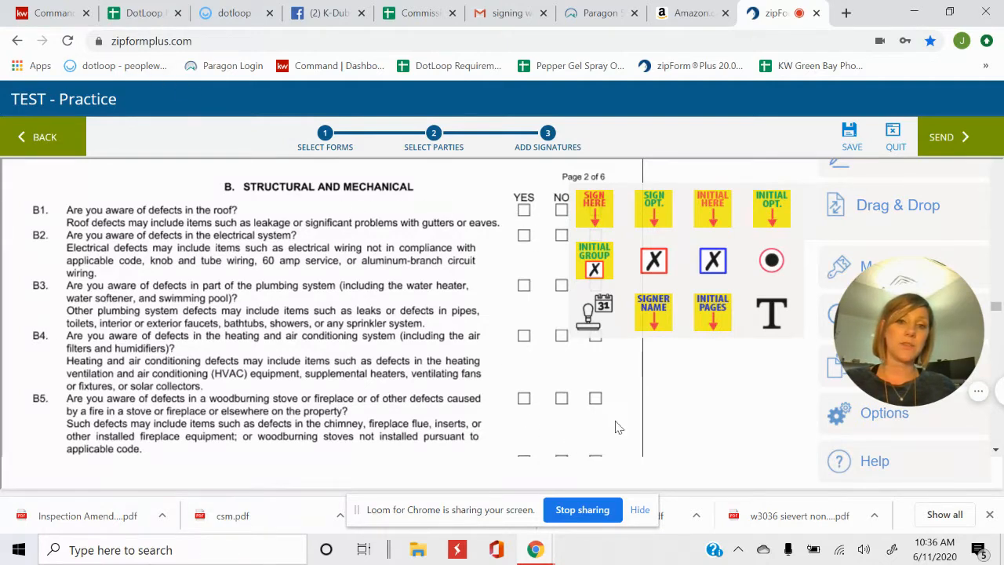
{"action": "scroll", "coordinate": [499, 416], "scroll_direction": "down", "scroll_amount": 5}
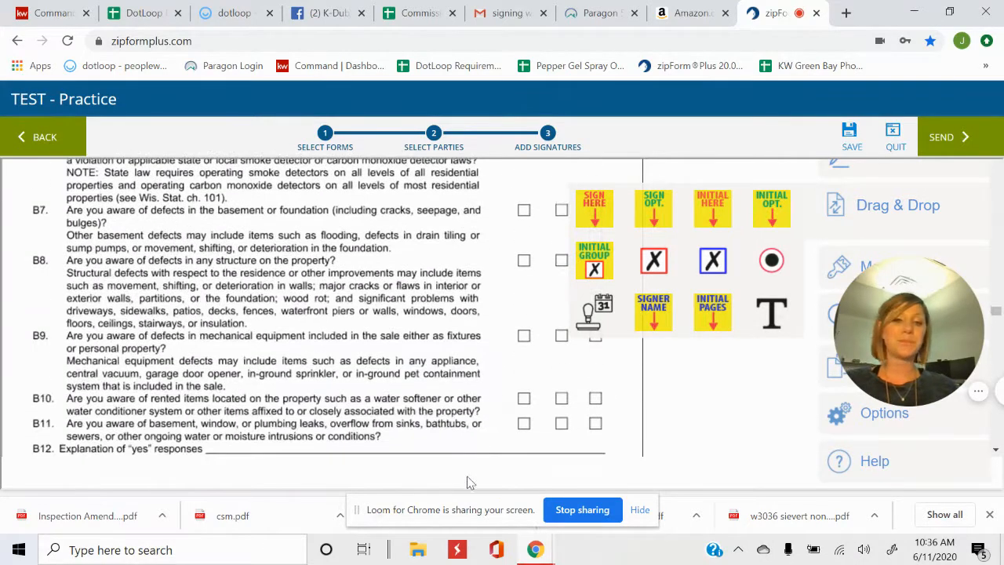
{"action": "scroll", "coordinate": [467, 443], "scroll_direction": "down", "scroll_amount": 5}
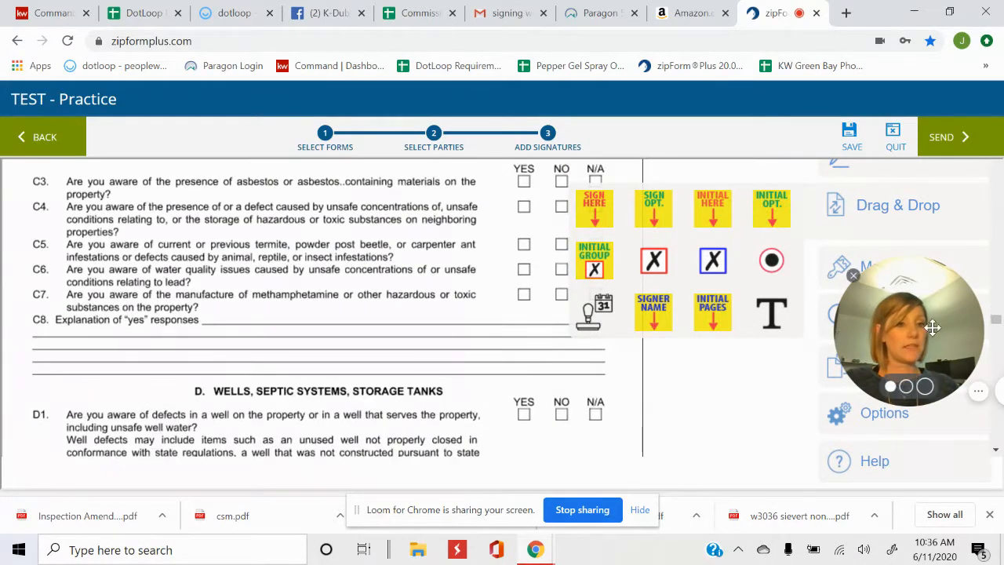
{"action": "left_click_drag", "start_coordinate": [933, 328], "coordinate": [83, 418]}
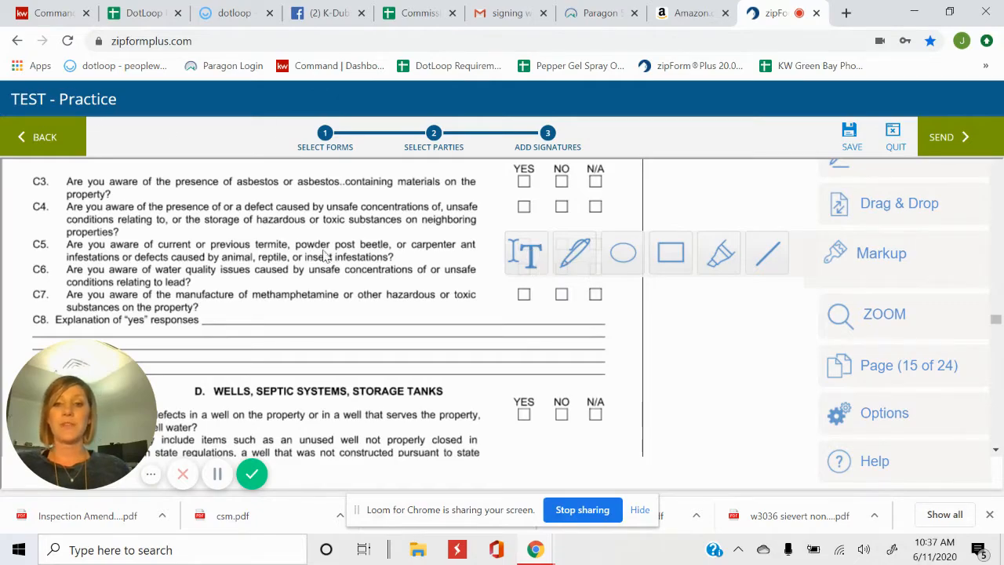
{"action": "scroll", "coordinate": [327, 258], "scroll_direction": "down", "scroll_amount": 20}
{"action": "scroll", "coordinate": [369, 297], "scroll_direction": "down", "scroll_amount": 5}
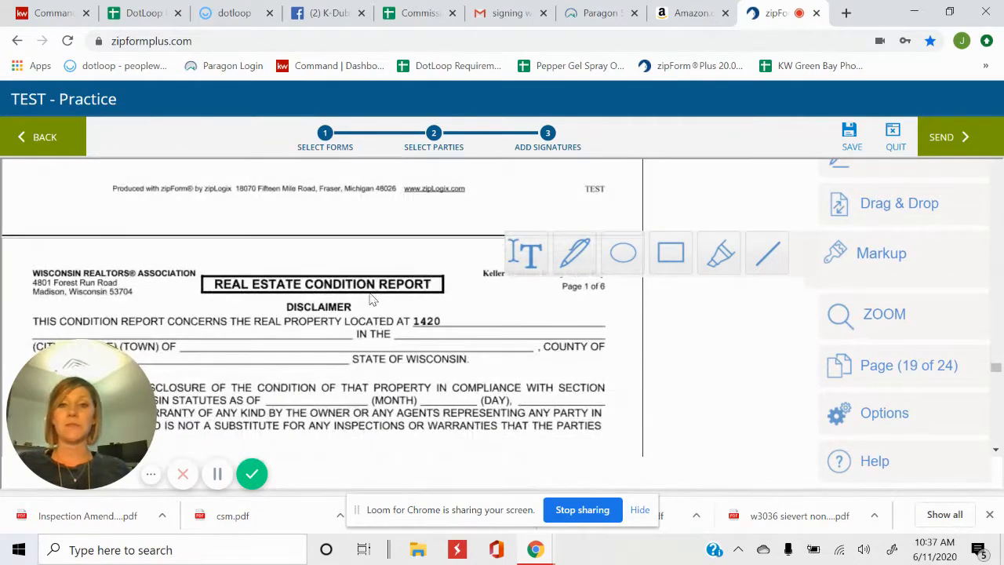
{"action": "scroll", "coordinate": [370, 293], "scroll_direction": "up", "scroll_amount": 3}
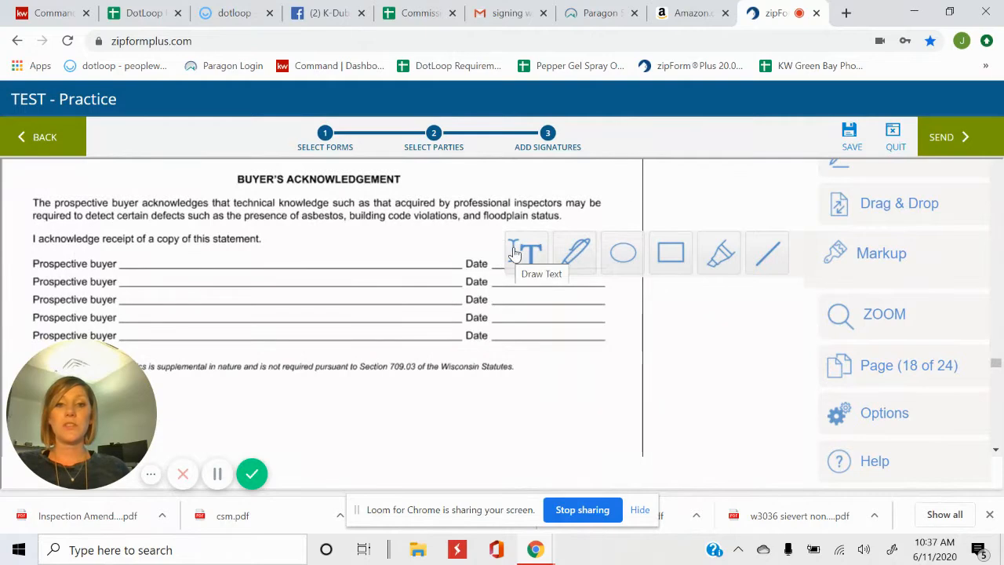
{"action": "scroll", "coordinate": [401, 272], "scroll_direction": "down", "scroll_amount": 3}
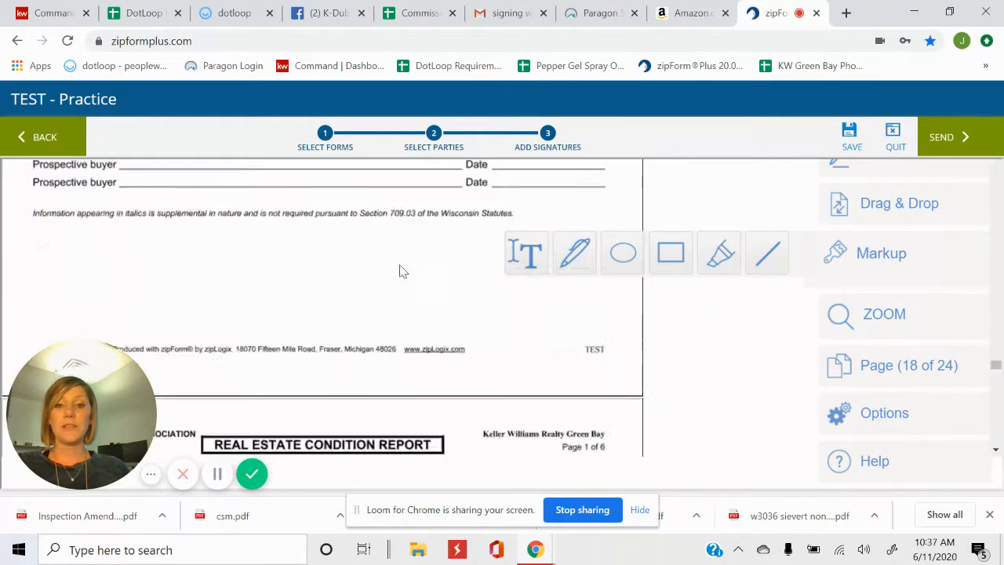
{"action": "left_click", "coordinate": [526, 252]}
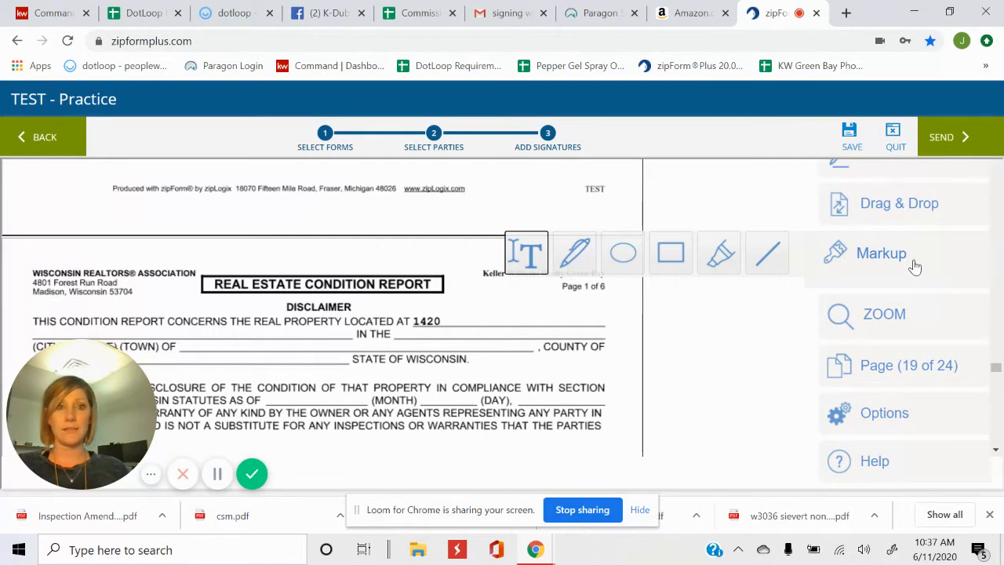
{"action": "left_click", "coordinate": [926, 207]}
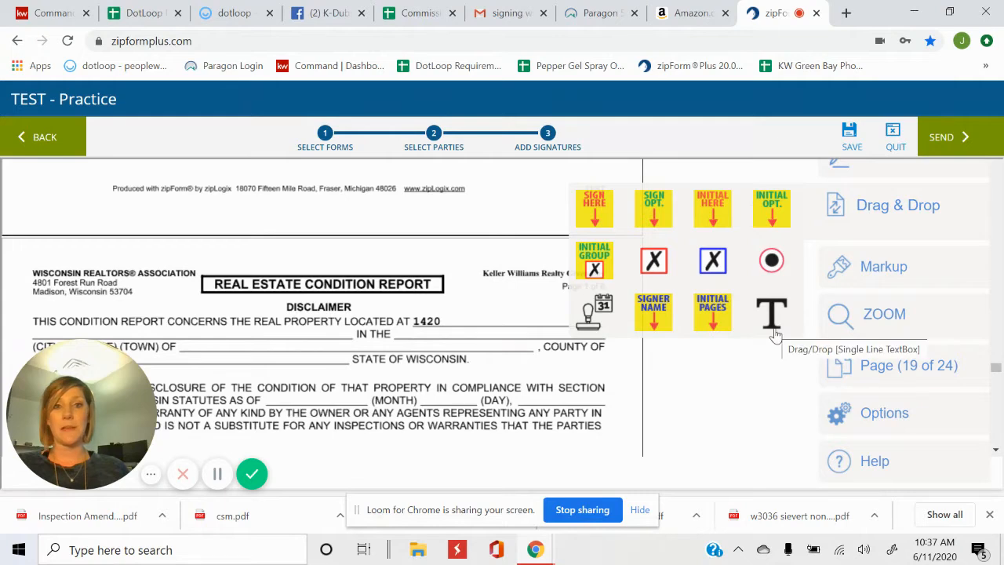
{"action": "left_click", "coordinate": [892, 259]}
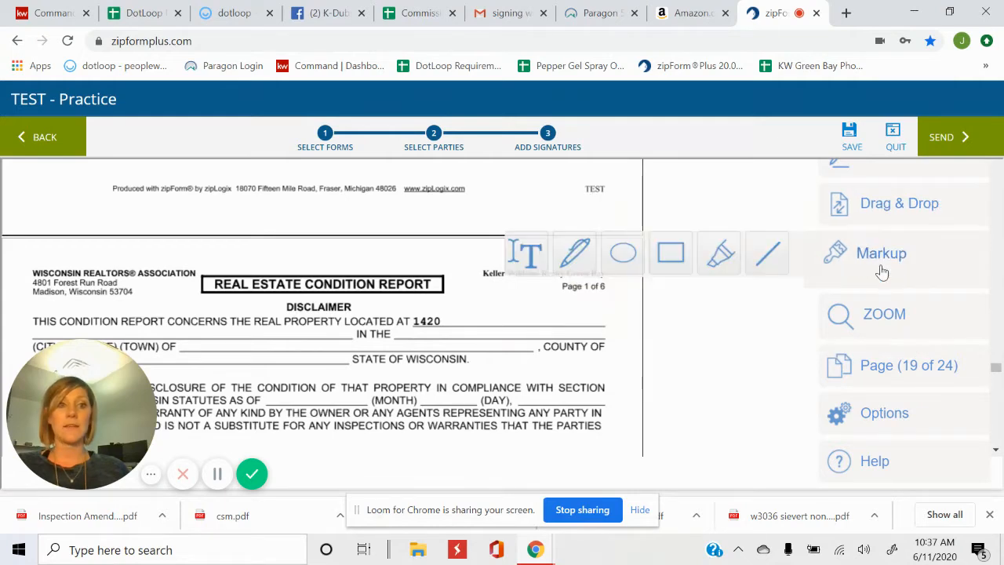
{"action": "left_click", "coordinate": [529, 259]}
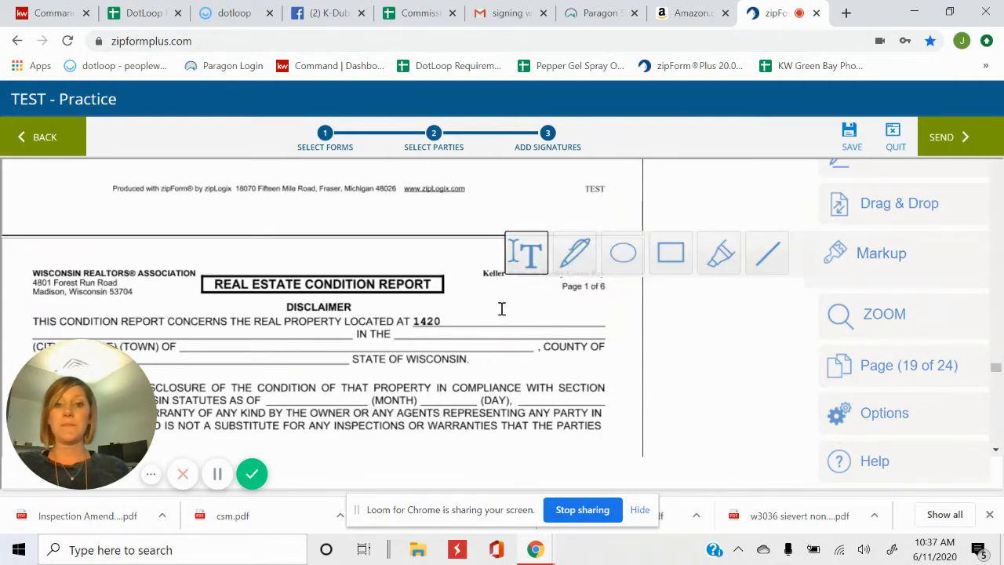
{"action": "left_click", "coordinate": [461, 322]}
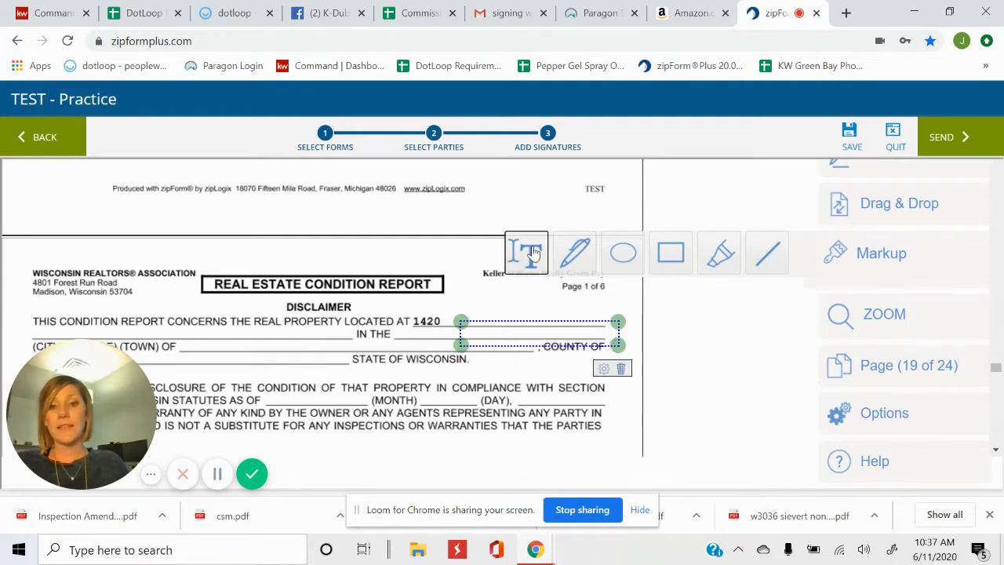
{"action": "left_click", "coordinate": [279, 400]}
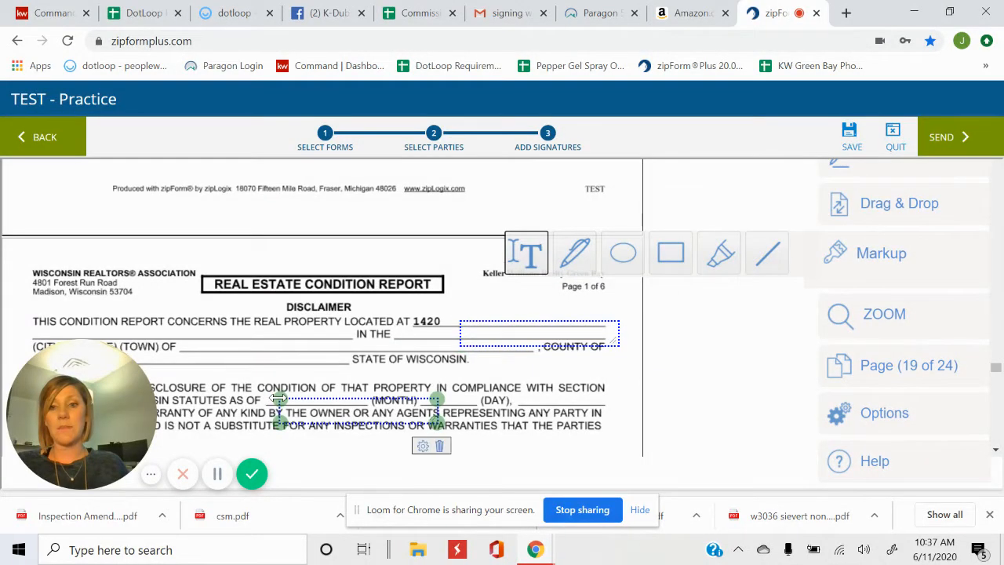
{"action": "left_click", "coordinate": [311, 405]}
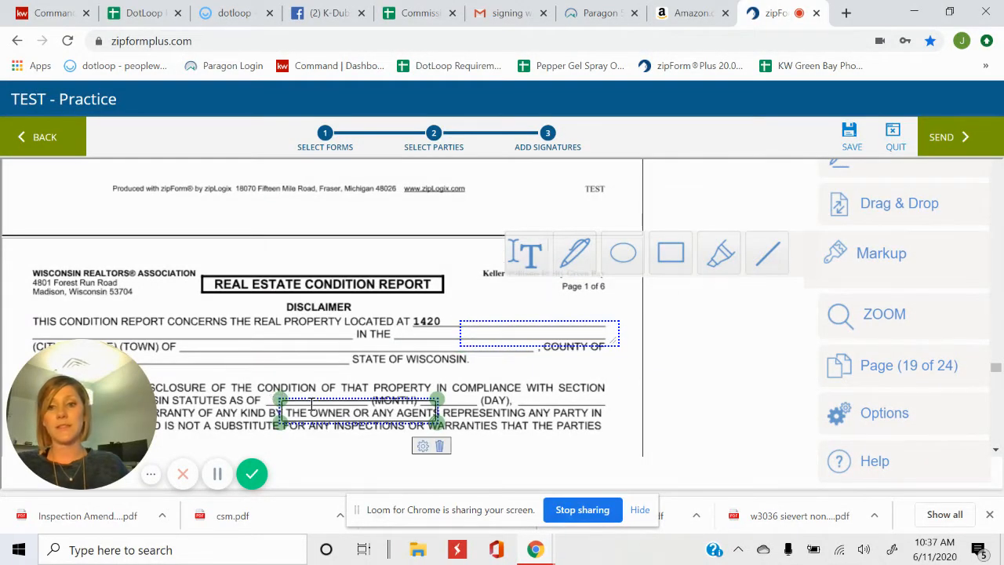
{"action": "mouse_move", "coordinate": [312, 405]}
{"action": "left_mouse_down"}
{"action": "mouse_move", "coordinate": [291, 375]}
{"action": "mouse_move", "coordinate": [297, 393]}
{"action": "left_mouse_up"}
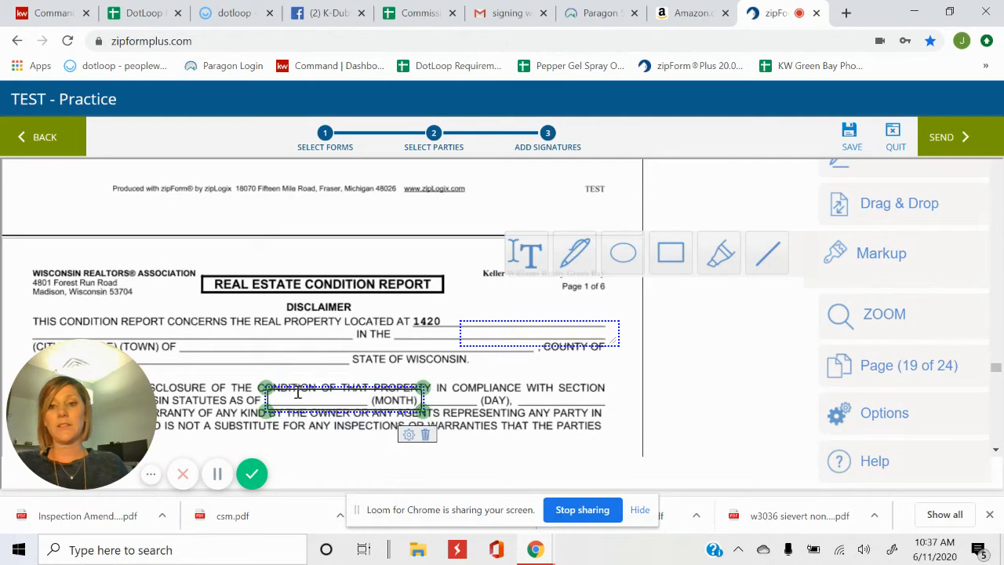
{"action": "type", "text": "asdjfk"}
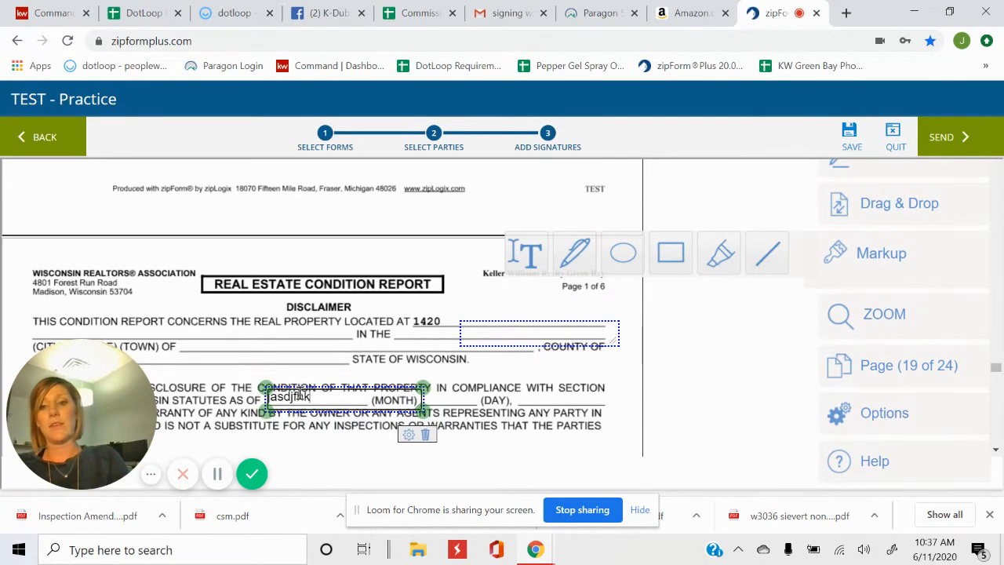
{"action": "key", "text": "BackSpace"}
{"action": "key", "text": "BackSpace"}
{"action": "key", "text": "BackSpace"}
{"action": "key", "text": "BackSpace"}
{"action": "key", "text": "BackSpace"}
{"action": "key", "text": "BackSpace"}
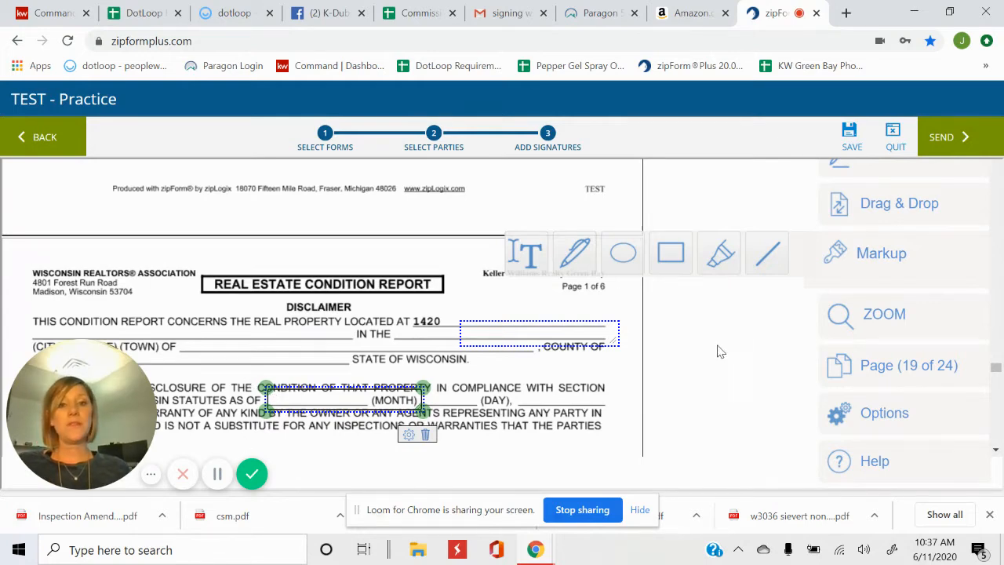
{"action": "left_click", "coordinate": [424, 439]}
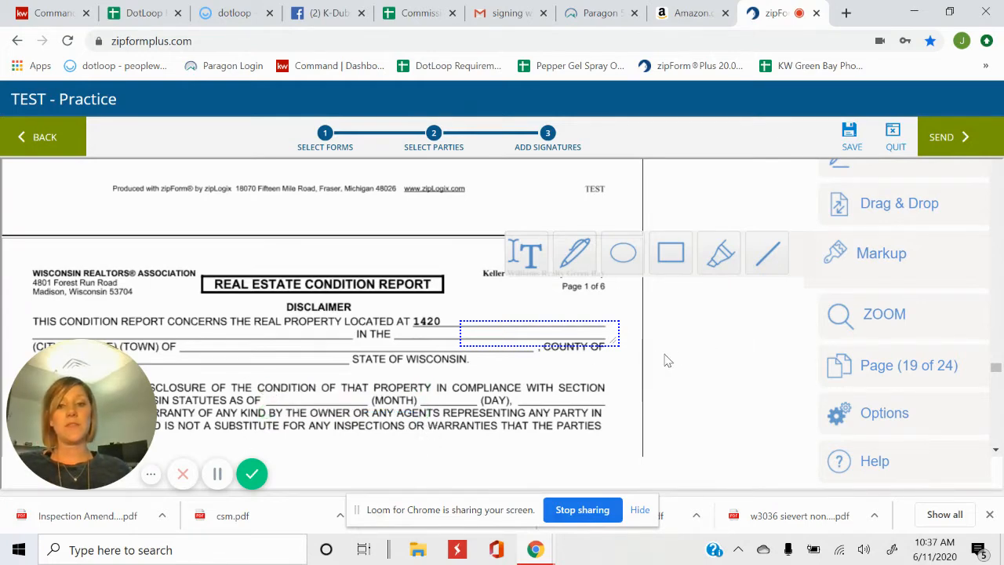
{"action": "left_click", "coordinate": [571, 325]}
{"action": "left_click", "coordinate": [621, 369]}
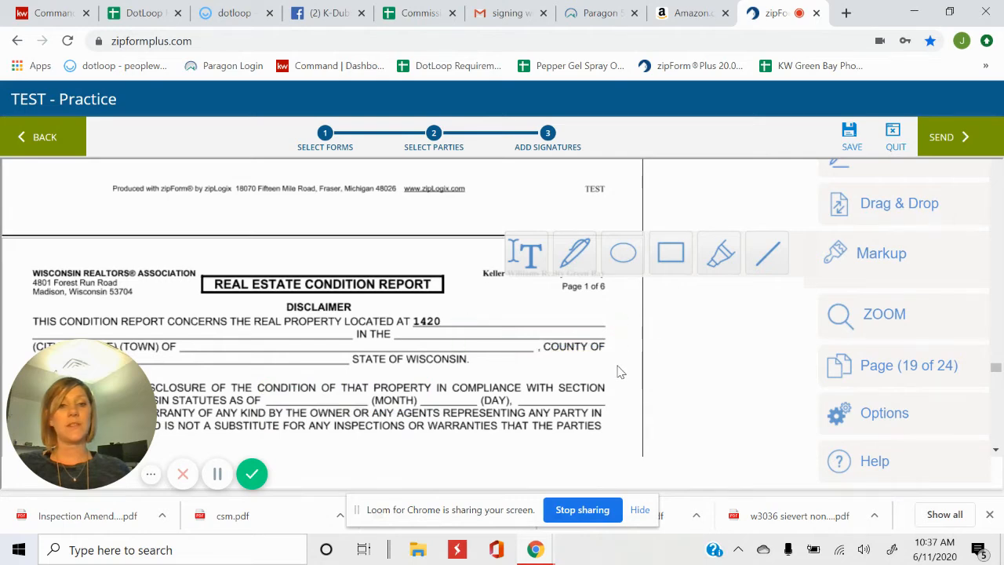
Send the Practice signing to bring up the Finalize Signing Setup confirmation
{"action": "left_click", "coordinate": [968, 143]}
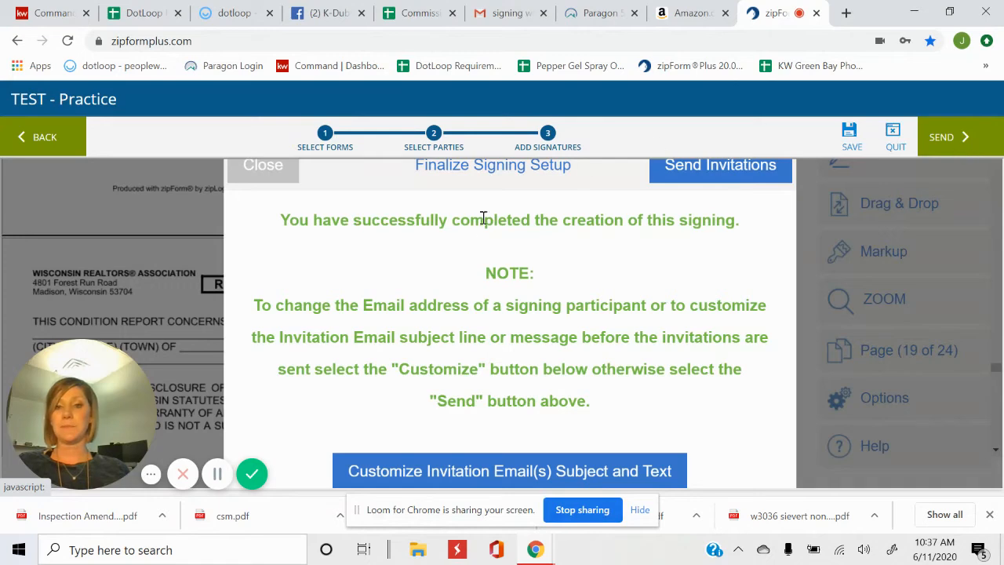